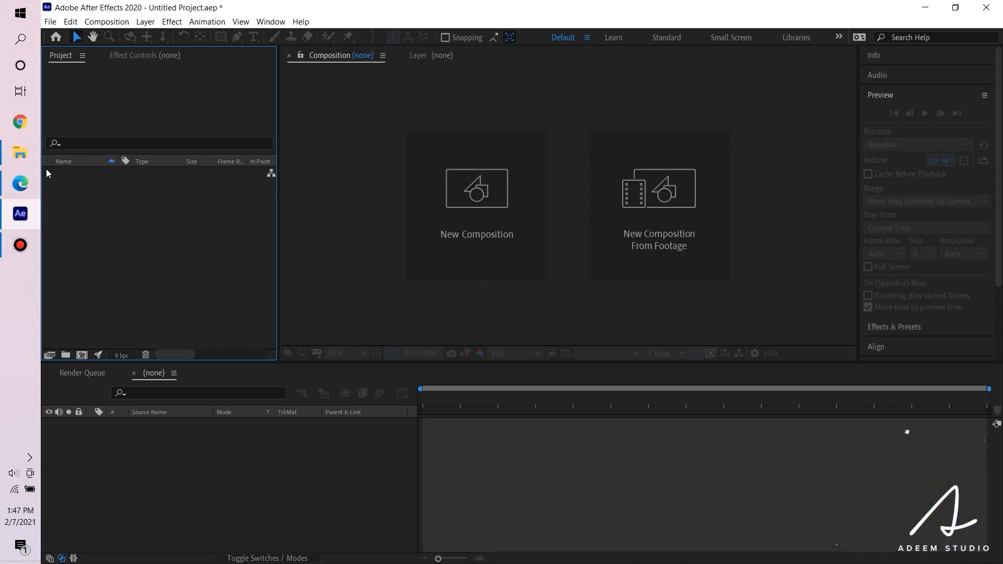
# Import Pexels Videos 2697038 (1).mp4 from File Explorer into the project and create a composition from it.
pyautogui.click(19, 153)
pyautogui.moveTo(188, 180); pyautogui.dragTo(189, 514)
pyautogui.moveTo(103, 173); pyautogui.dragTo(149, 469)
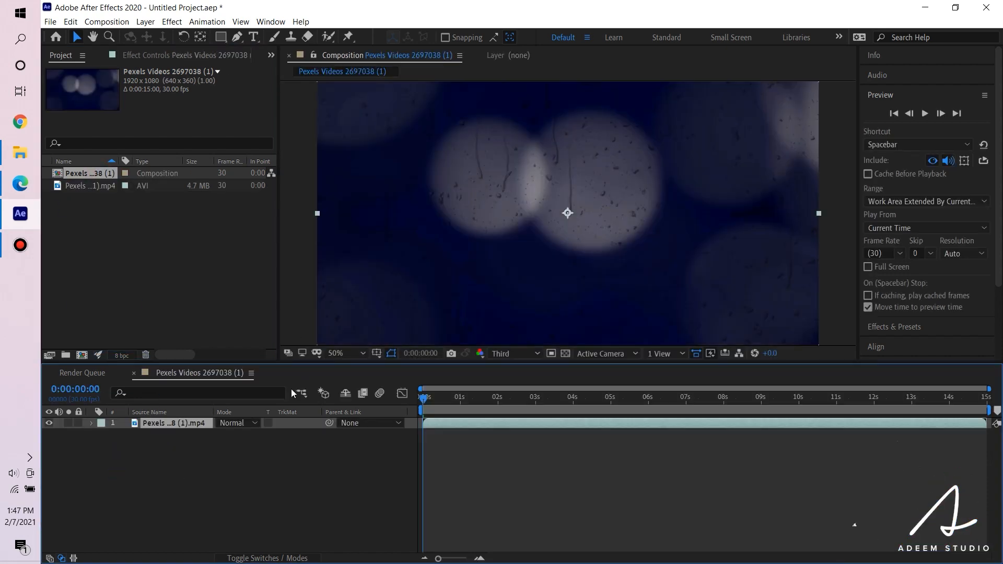
# Add a two-line text layer to the composition reading MOTION on the first line and GRAPHICS on the second.
pyautogui.click(222, 463)
pyautogui.click(253, 37)
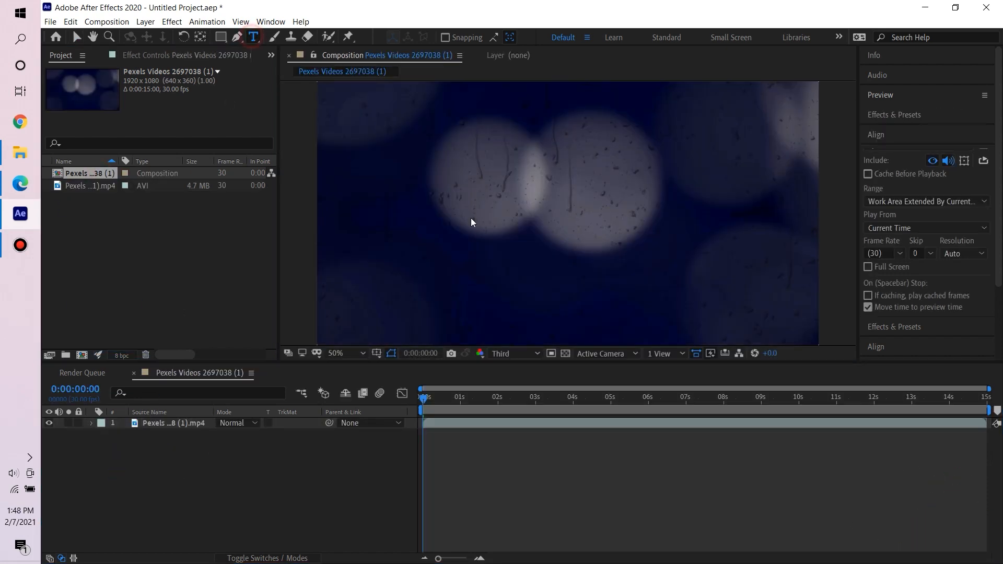
pyautogui.click(433, 222)
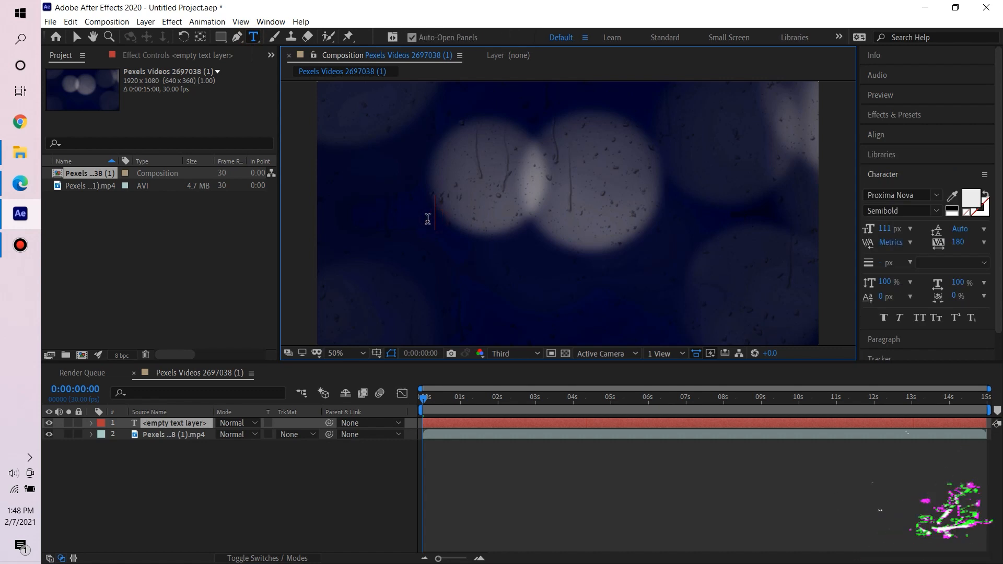
pyautogui.write('MOTION')
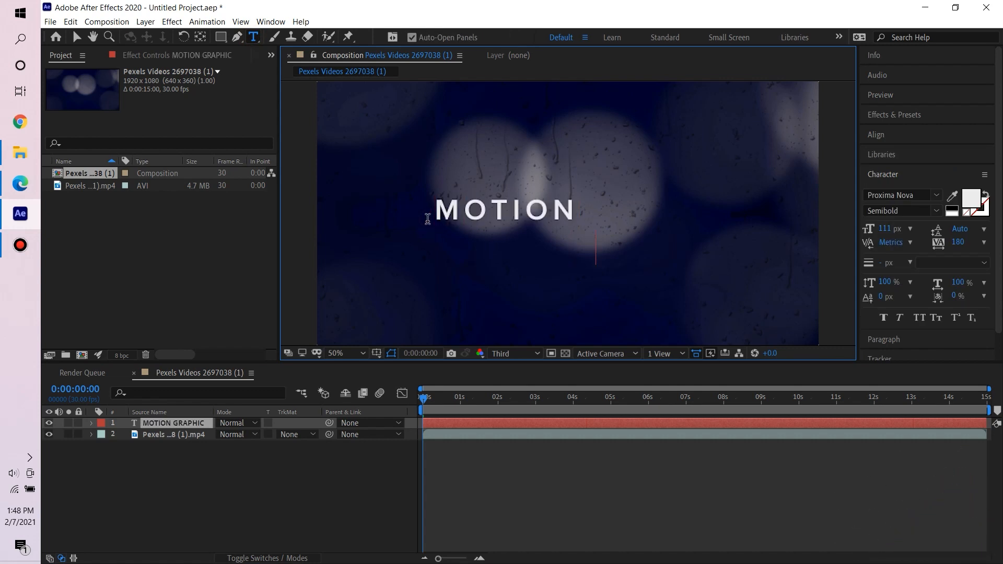
pyautogui.write('S')
# Set the font size of the word GRAPHICS to 87 px so it matches the width of MOTION.
pyautogui.moveTo(439, 240); pyautogui.dragTo(678, 242)
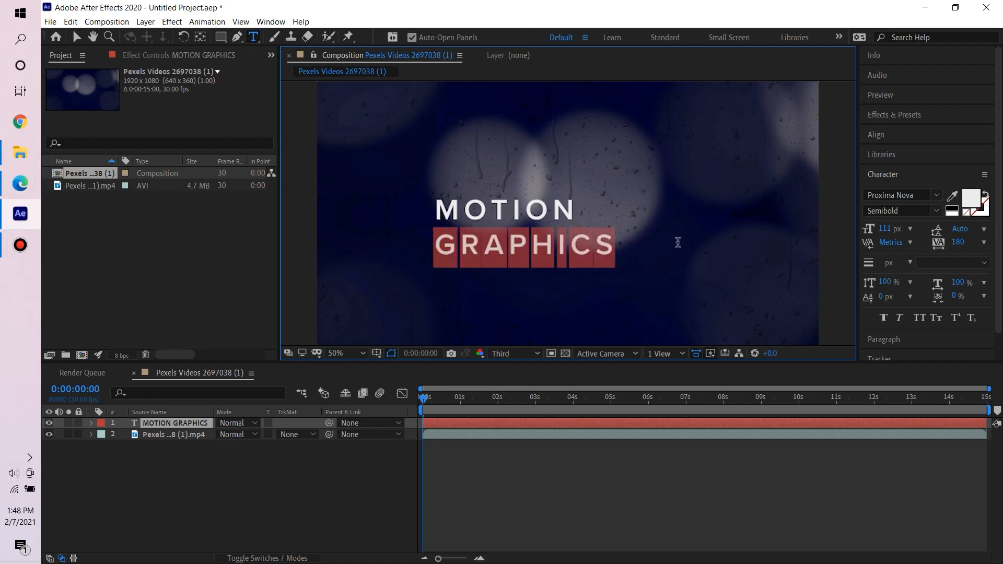
pyautogui.click(885, 229)
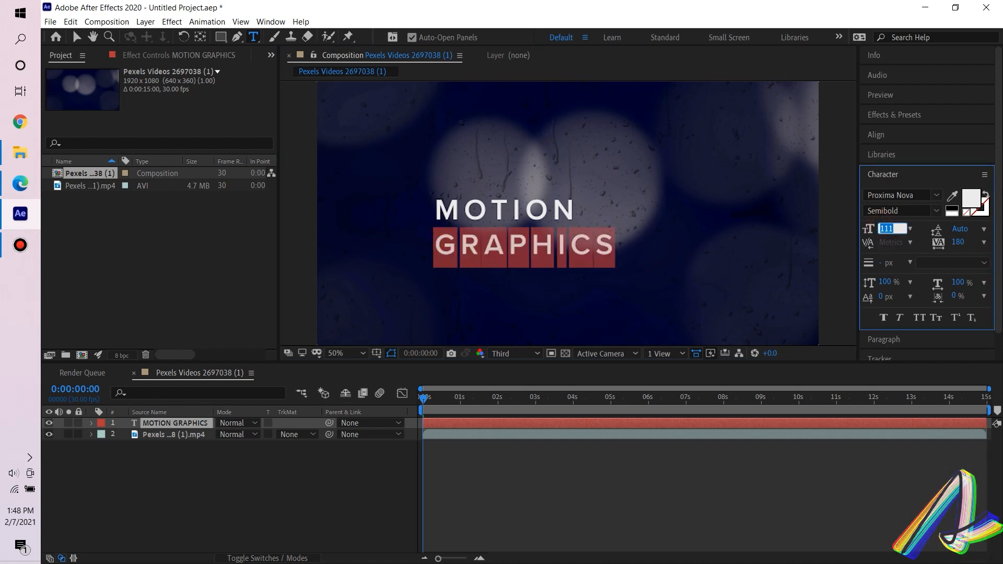
pyautogui.write('88')
pyautogui.press('Return')
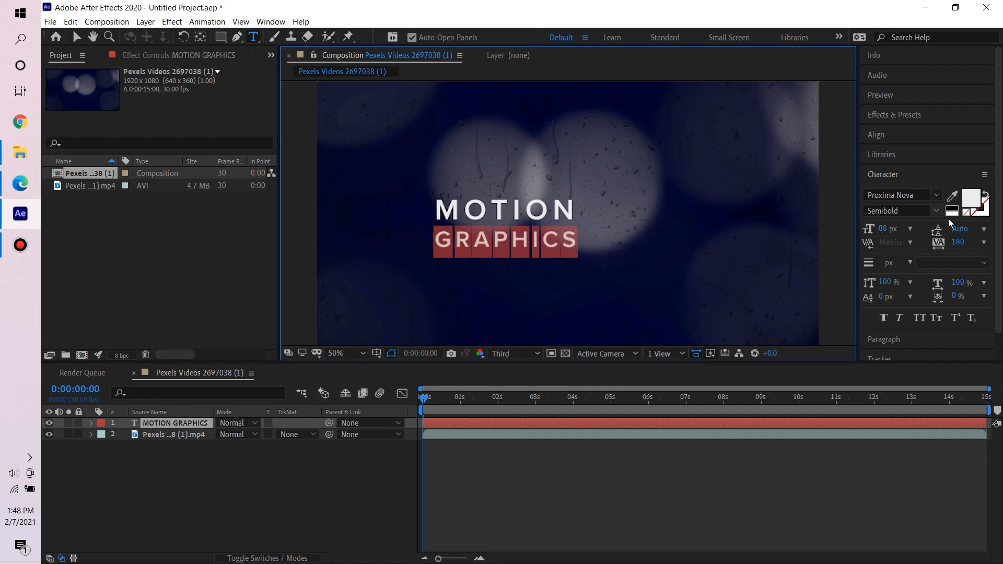
pyautogui.click(888, 231)
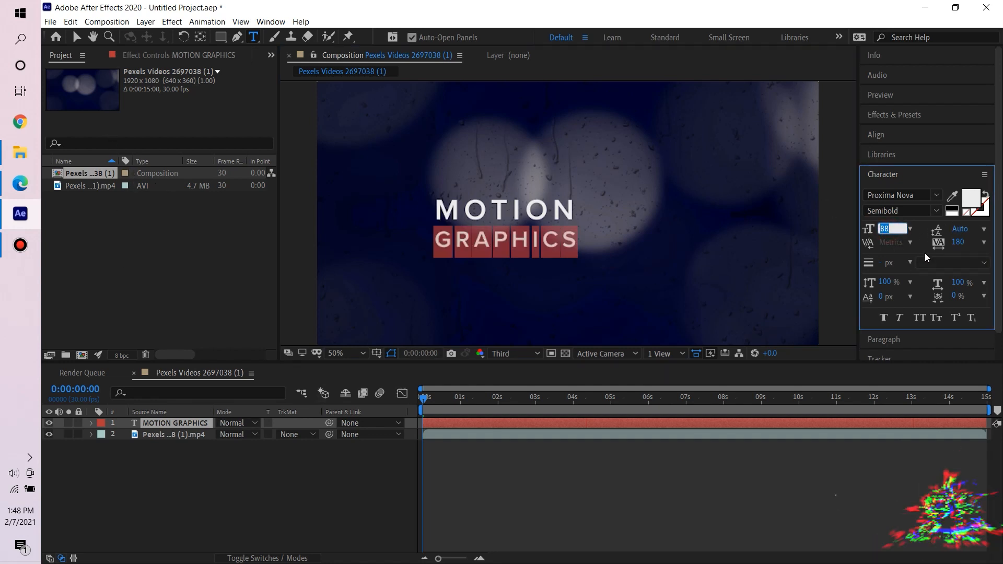
pyautogui.write('87')
pyautogui.press('Return')
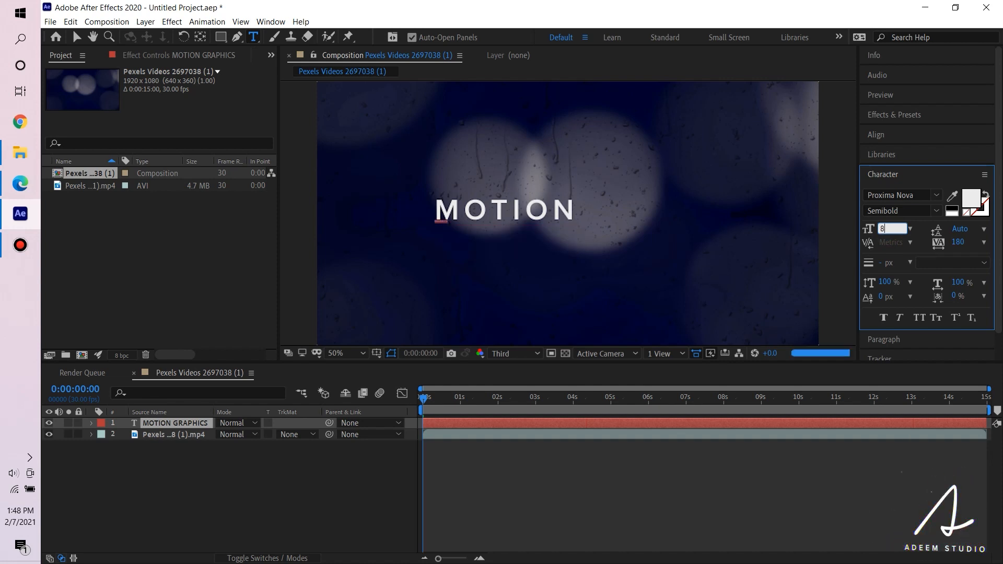
# Center the MOTION GRAPHICS text layer horizontally and vertically in the composition.
pyautogui.click(76, 36)
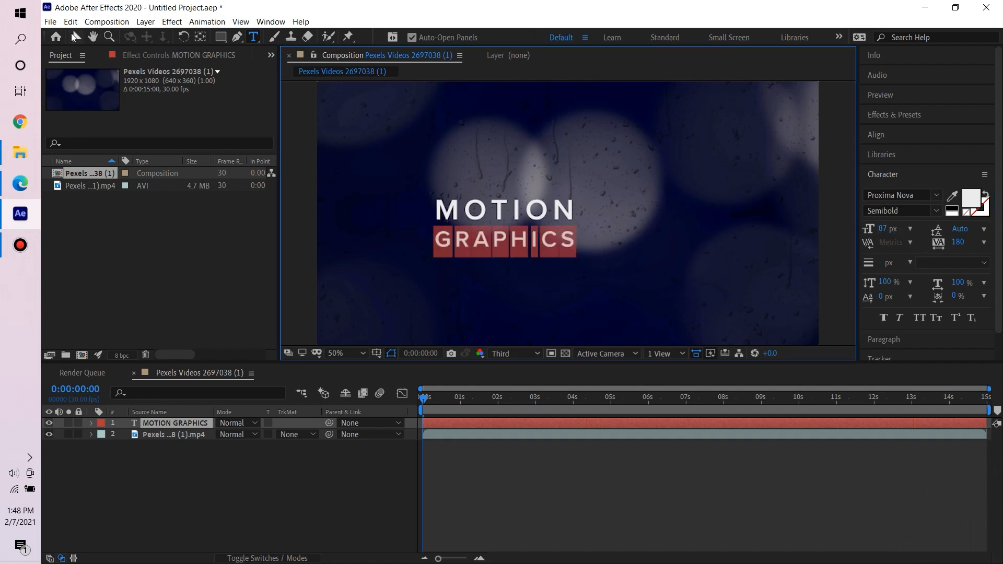
pyautogui.click(891, 135)
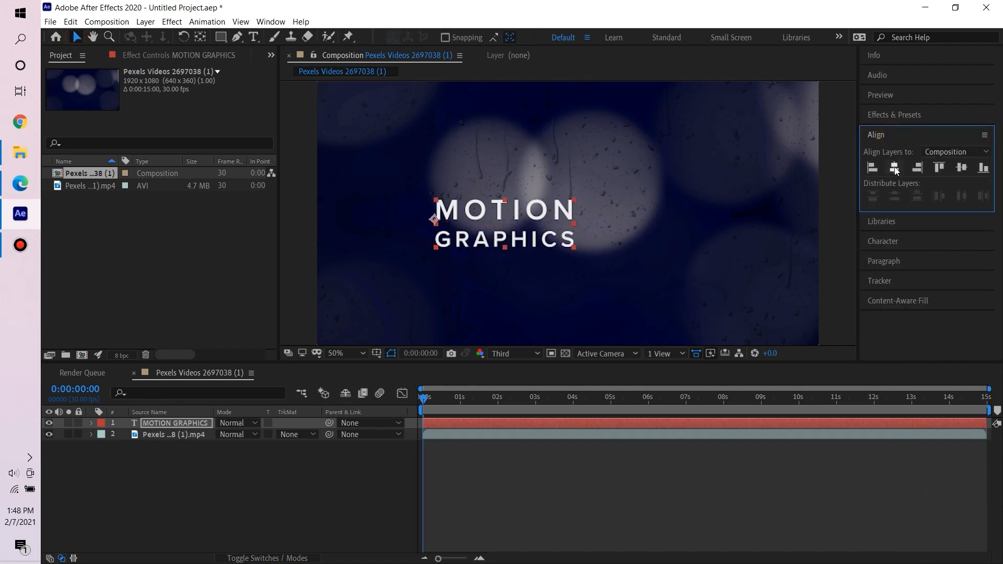
pyautogui.click(895, 168)
pyautogui.press('capslock')
pyautogui.click(962, 168)
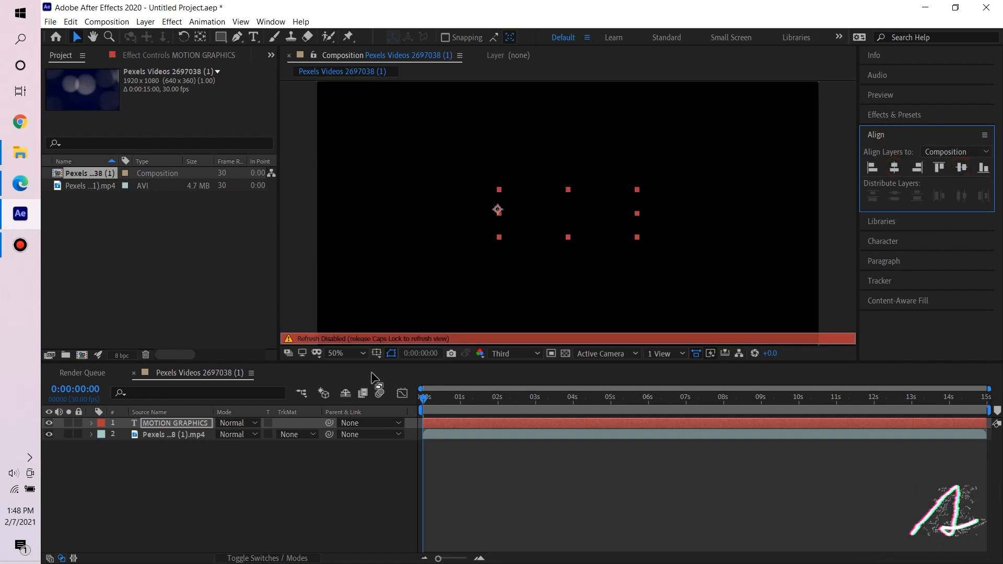
pyautogui.press('capslock')
pyautogui.click(895, 168)
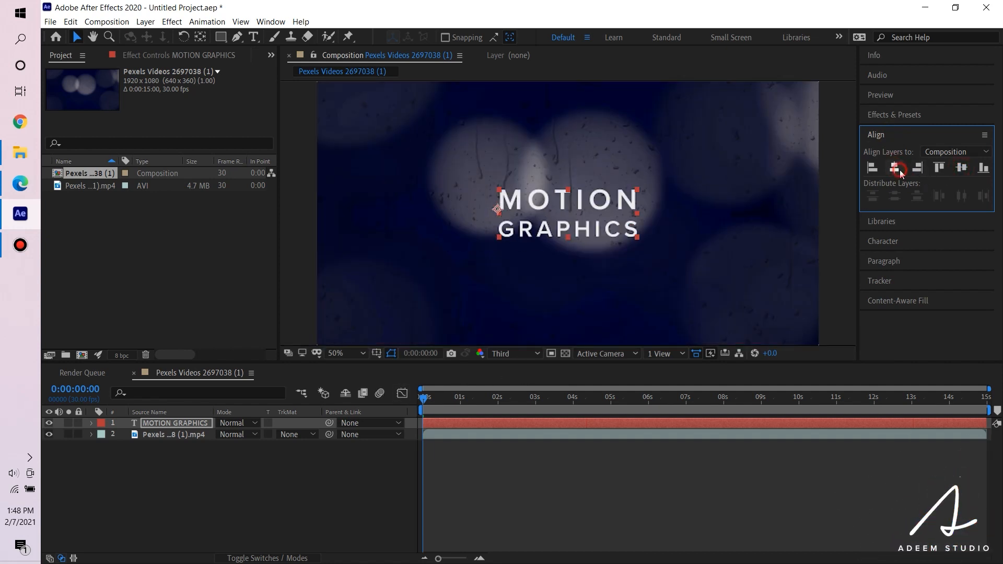
pyautogui.click(962, 168)
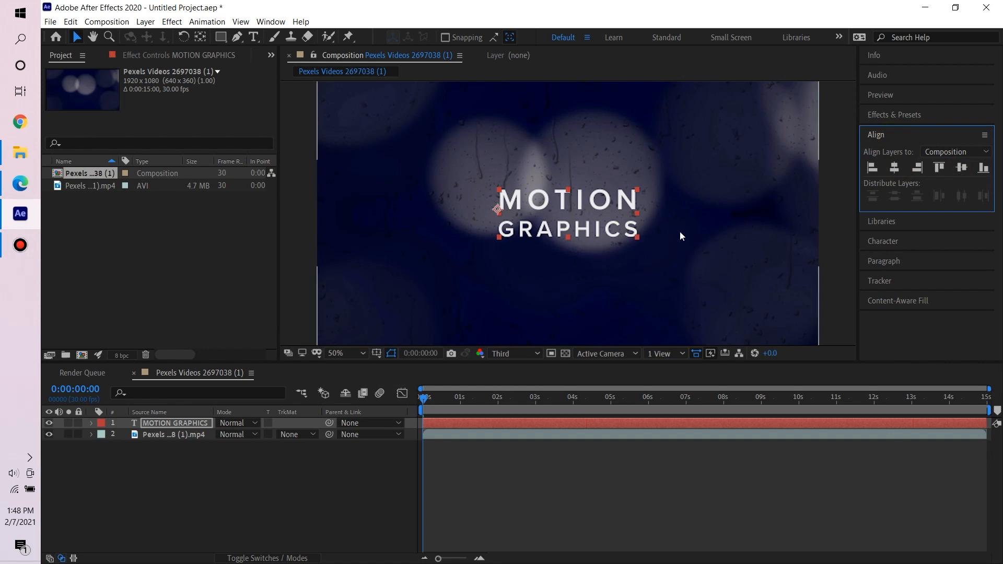
pyautogui.scroll(-2, 675, 252)
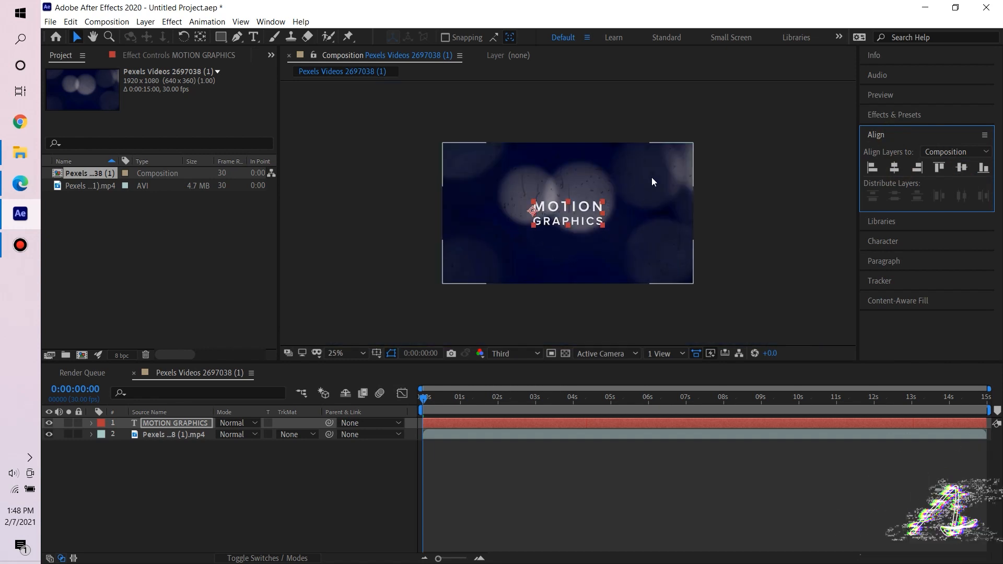
pyautogui.click(849, 236)
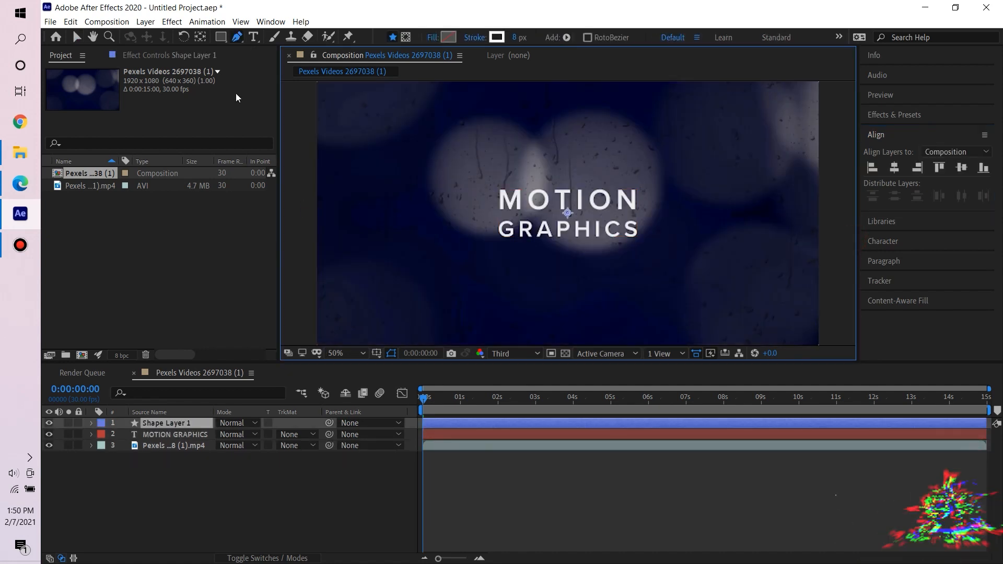
# Draw a smooth three-point curve on the shape layer with the Pen tool, dipping beneath the text and extending past both sides.
pyautogui.click(238, 37)
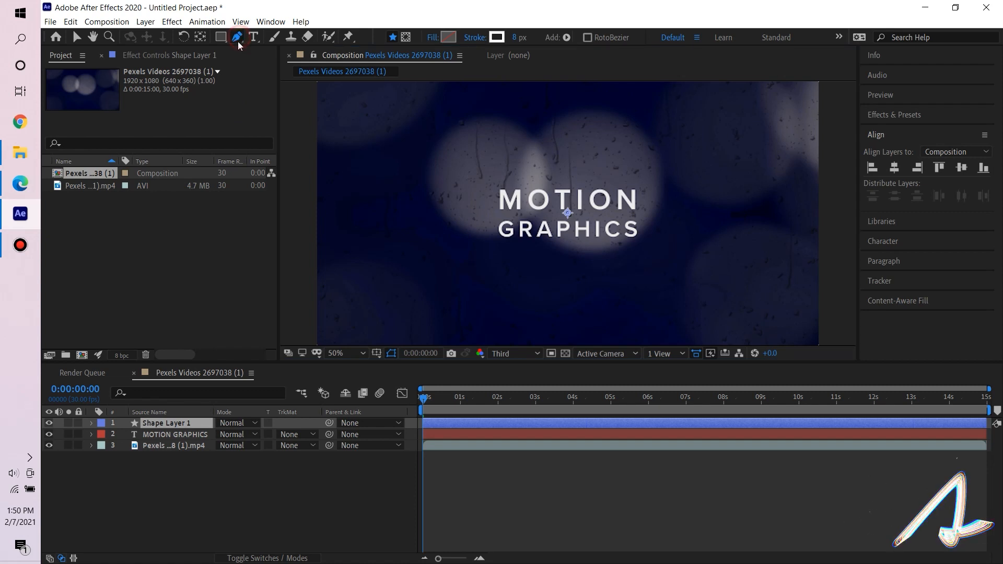
pyautogui.click(398, 221)
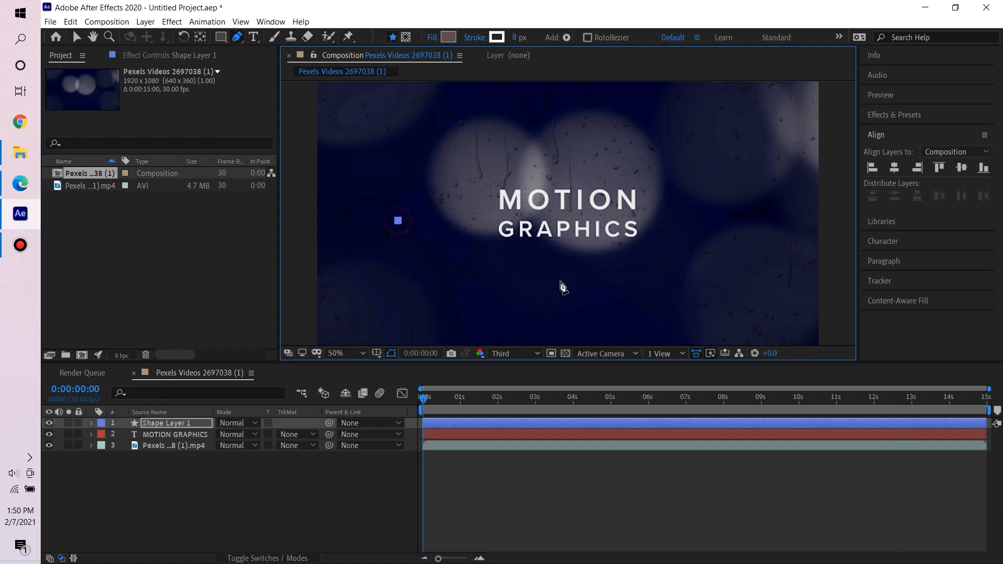
pyautogui.moveTo(575, 281); pyautogui.dragTo(683, 278)
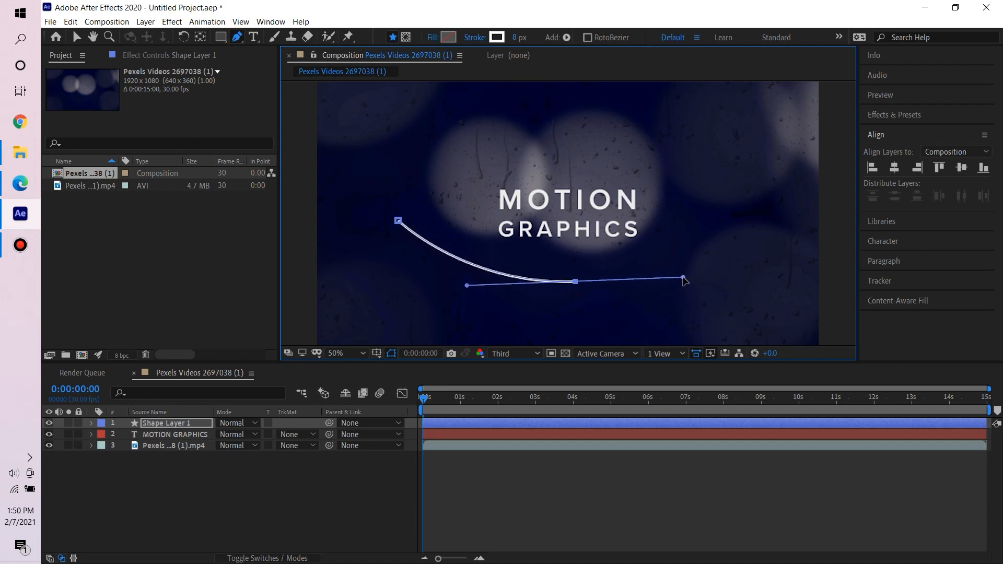
pyautogui.keyDown('alt'); pyautogui.click(576, 283); pyautogui.keyUp('alt')
pyautogui.moveTo(750, 224); pyautogui.dragTo(812, 235)
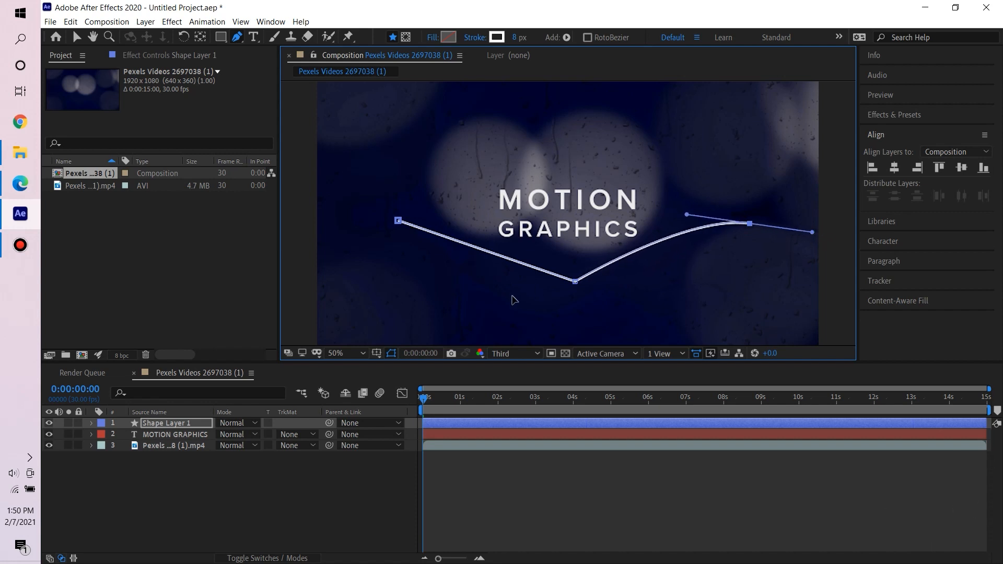
pyautogui.keyDown('alt'); pyautogui.click(576, 283); pyautogui.keyUp('alt')
pyautogui.moveTo(637, 285); pyautogui.dragTo(663, 273)
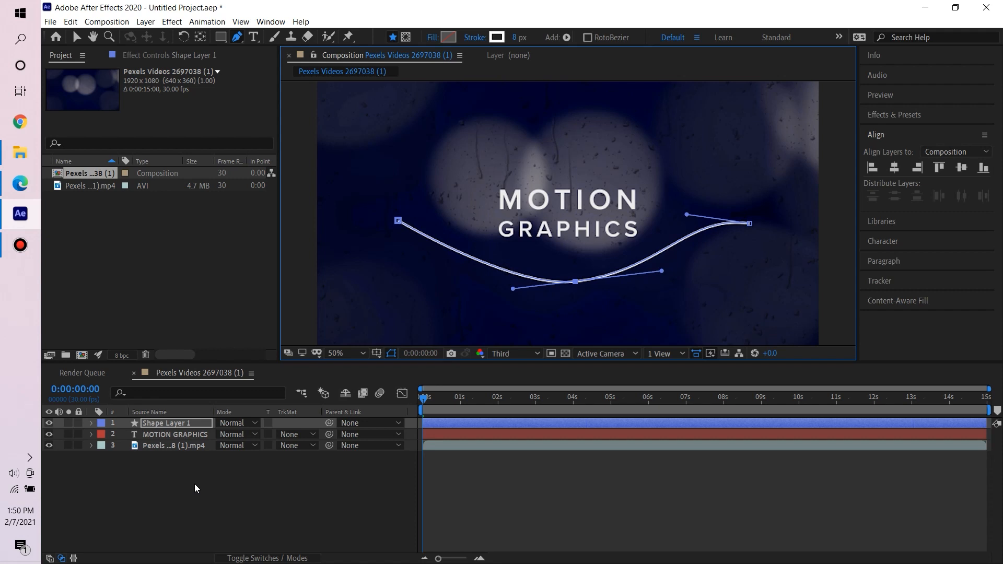
# Add Trim Paths to the contents of Shape Layer 1.
pyautogui.click(91, 424)
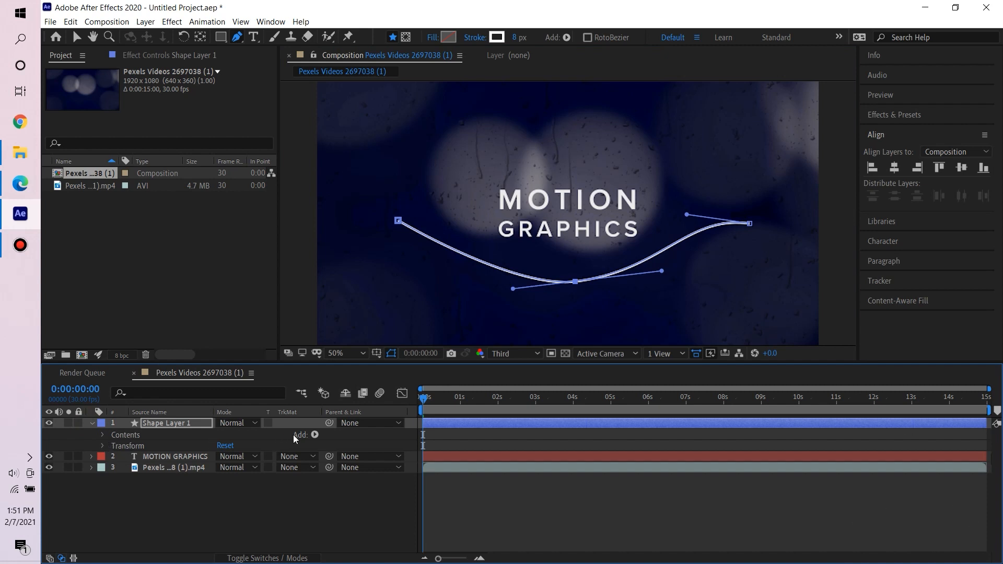
pyautogui.click(314, 434)
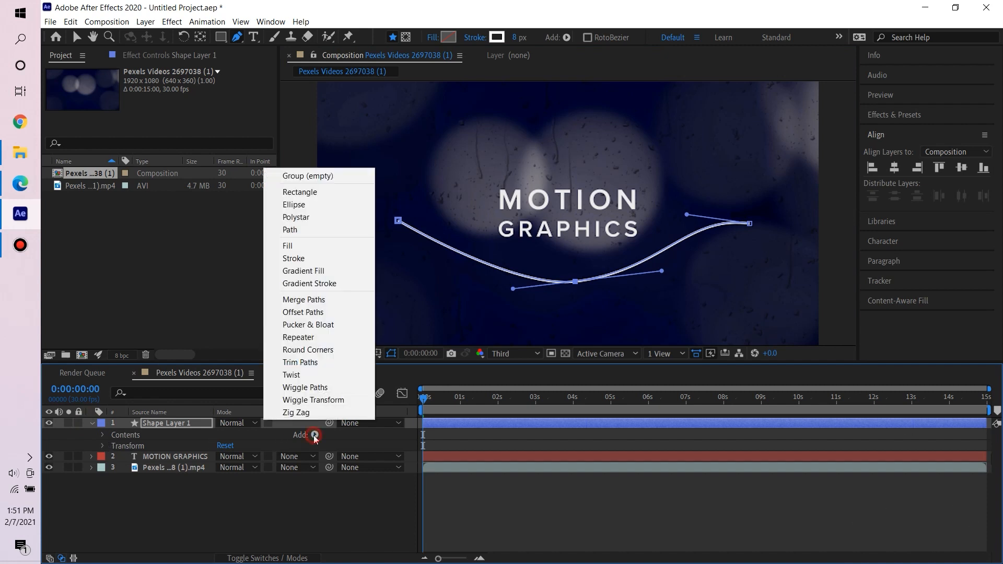
pyautogui.click(300, 362)
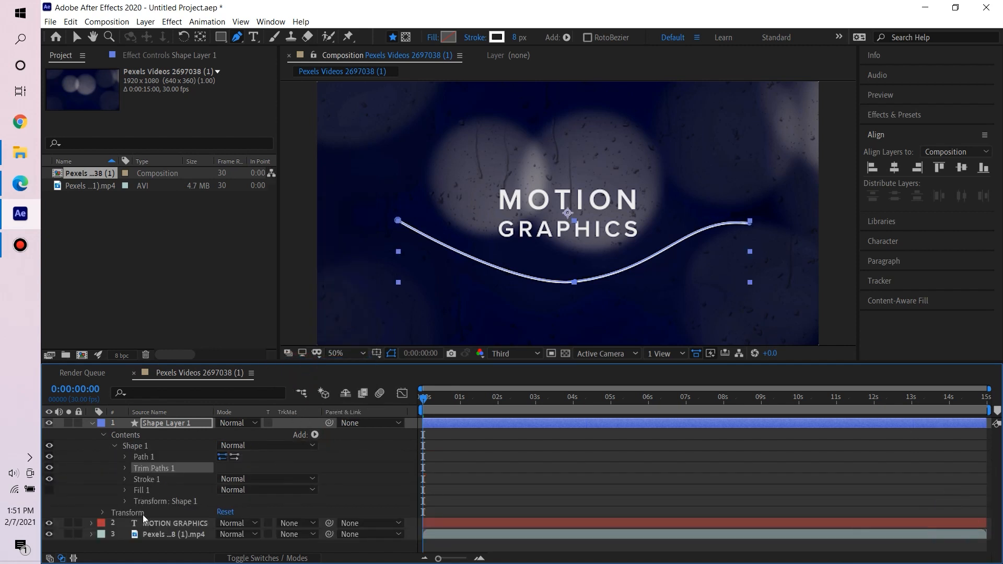
# Keyframe the Trim Paths End from 0% at the start to 100% at 0:00:01:21, and preview the animation.
pyautogui.click(125, 467)
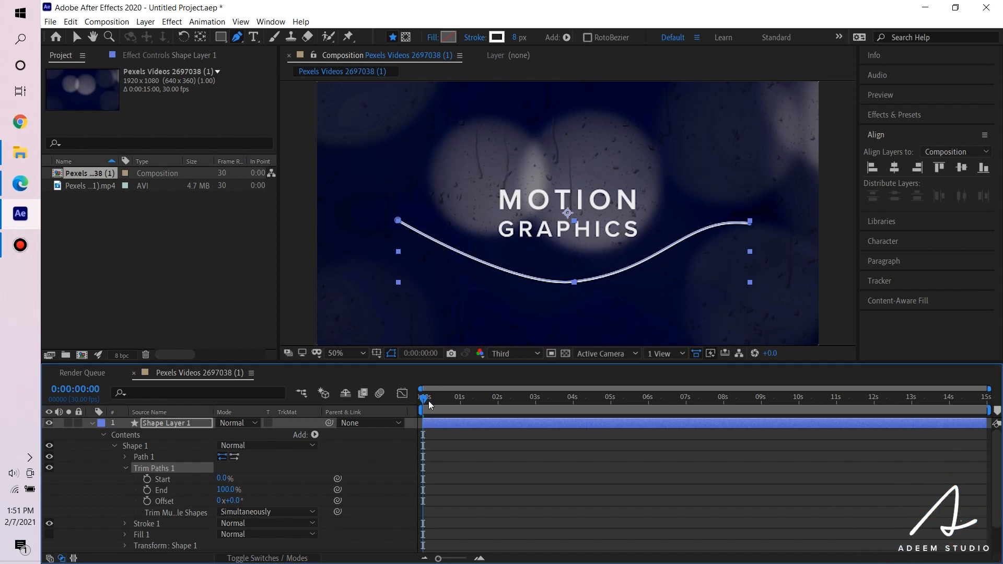
pyautogui.press('space')
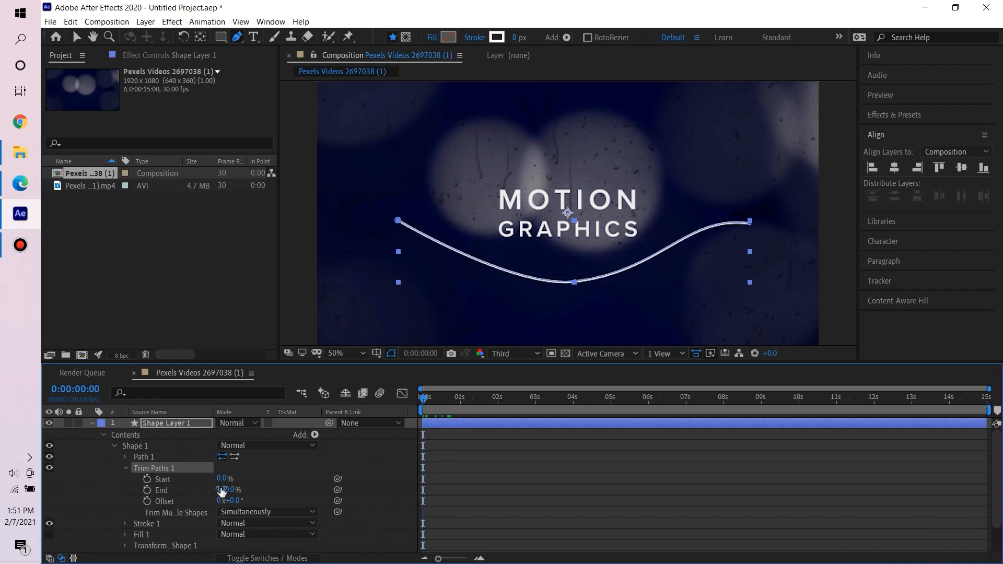
pyautogui.moveTo(223, 491); pyautogui.dragTo(136, 495)
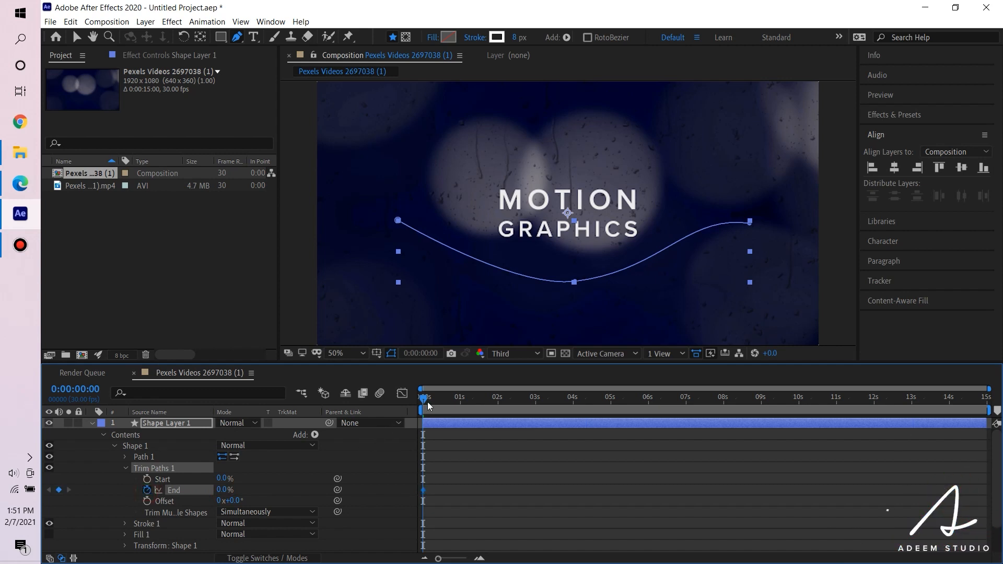
pyautogui.moveTo(431, 397); pyautogui.dragTo(486, 400)
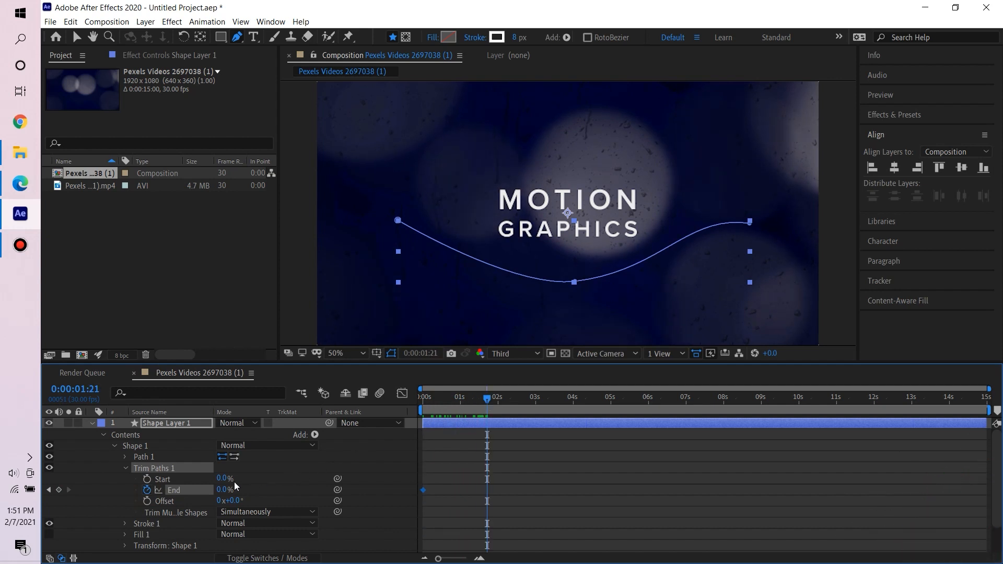
pyautogui.moveTo(220, 490); pyautogui.dragTo(272, 490)
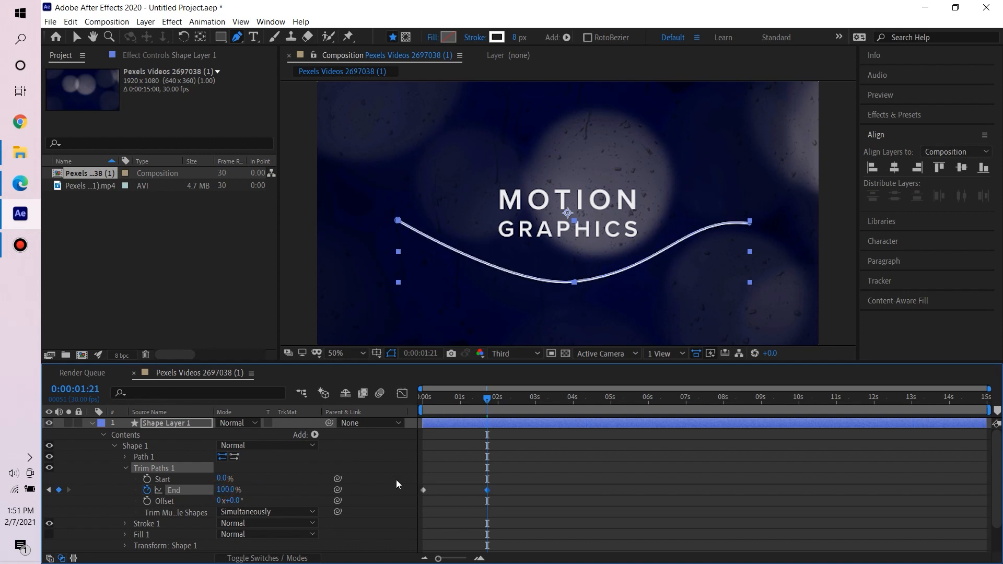
pyautogui.press('Home')
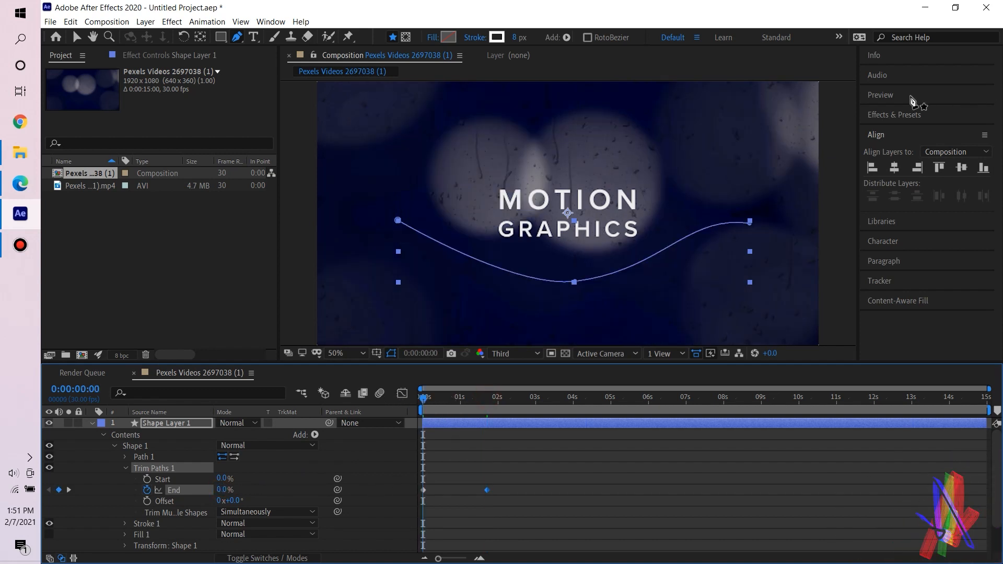
pyautogui.click(911, 96)
pyautogui.click(924, 114)
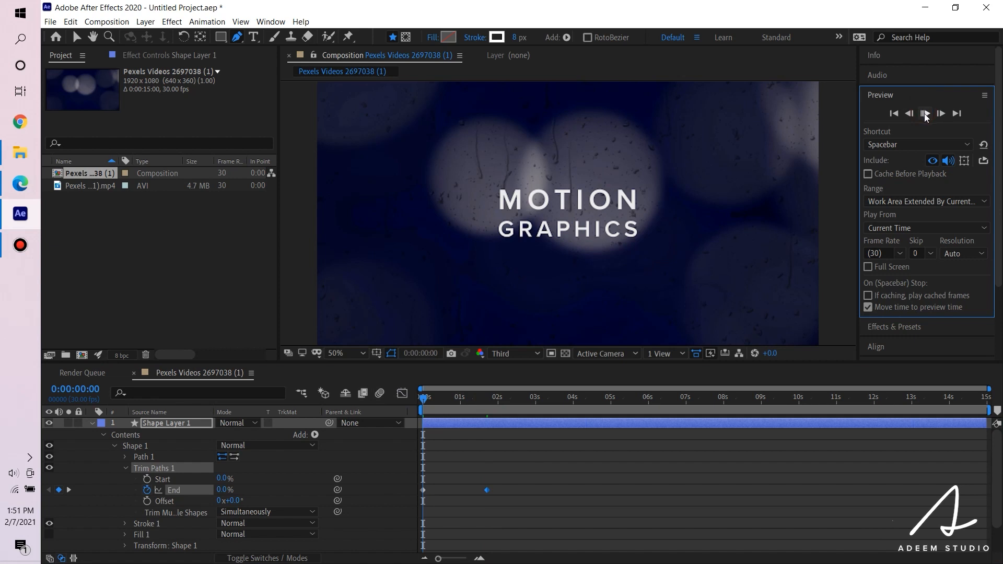
pyautogui.click(924, 115)
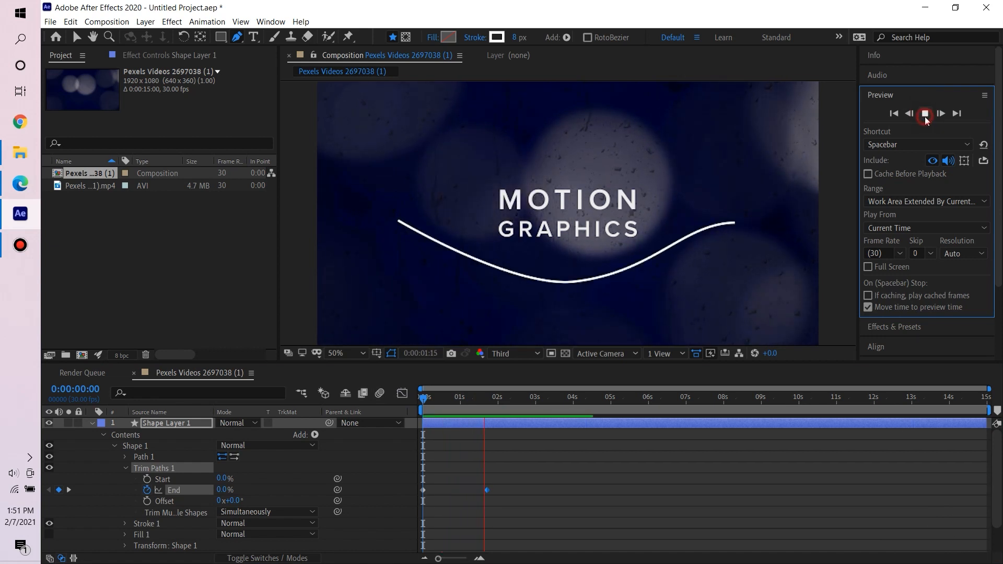
# Raise the curve's middle point slightly toward the text and replay the animation from the start.
pyautogui.moveTo(574, 282); pyautogui.dragTo(574, 272)
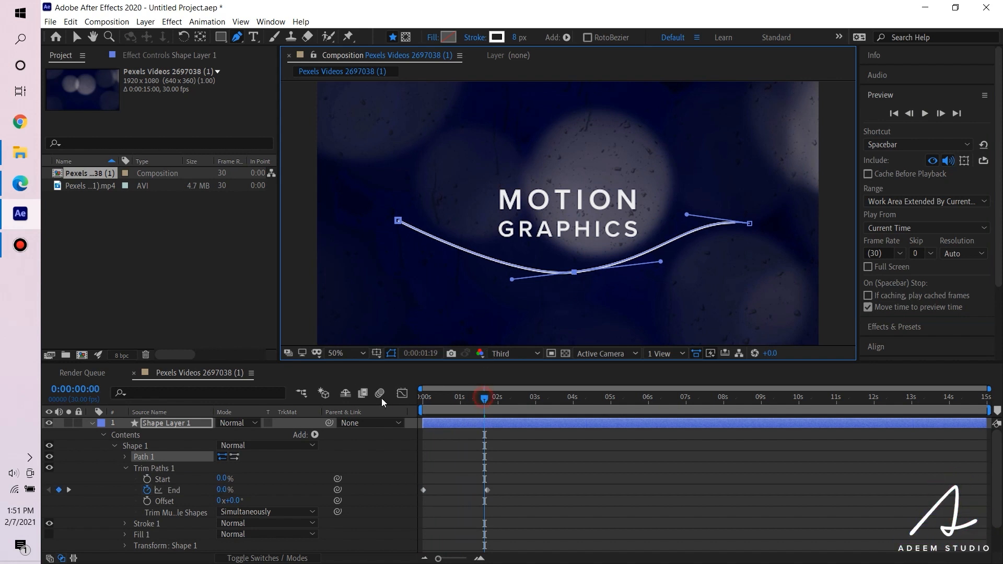
pyautogui.press('Home')
pyautogui.click(925, 113)
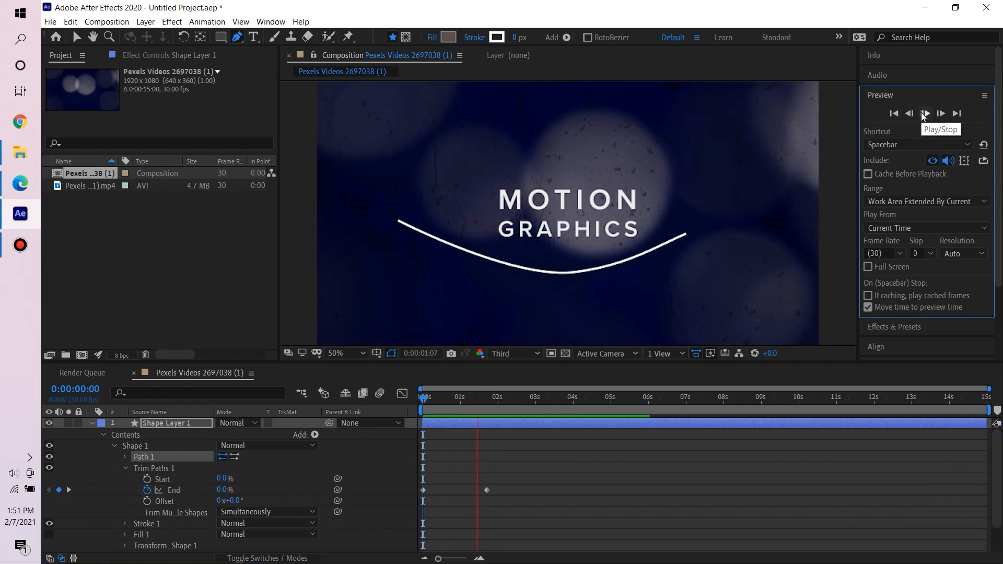
pyautogui.click(923, 114)
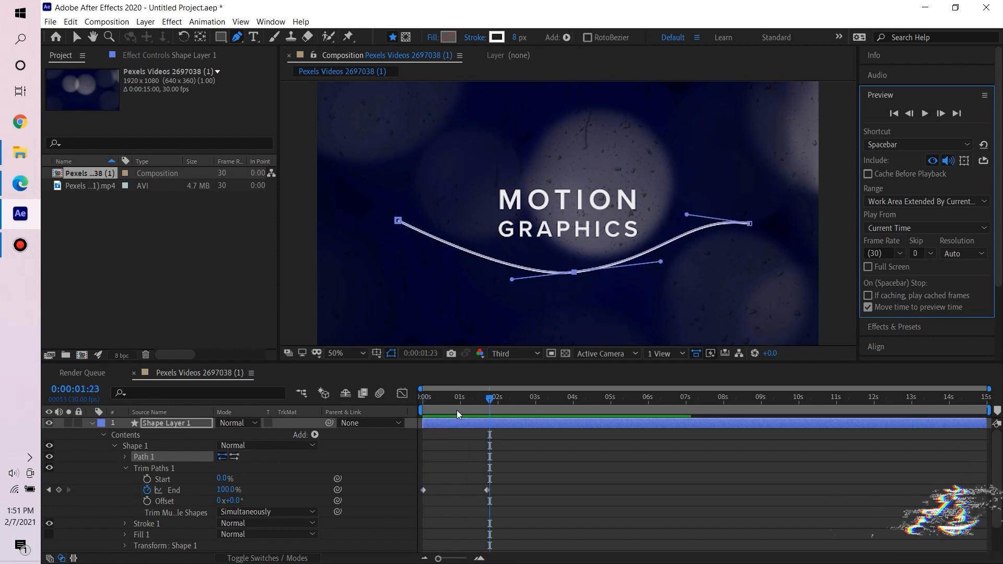
# Keyframe the Trim Paths Start from 0% at 0:00:00:09 to 100% at 0:00:02:00, and preview the animation from the start.
pyautogui.moveTo(486, 401); pyautogui.dragTo(434, 419)
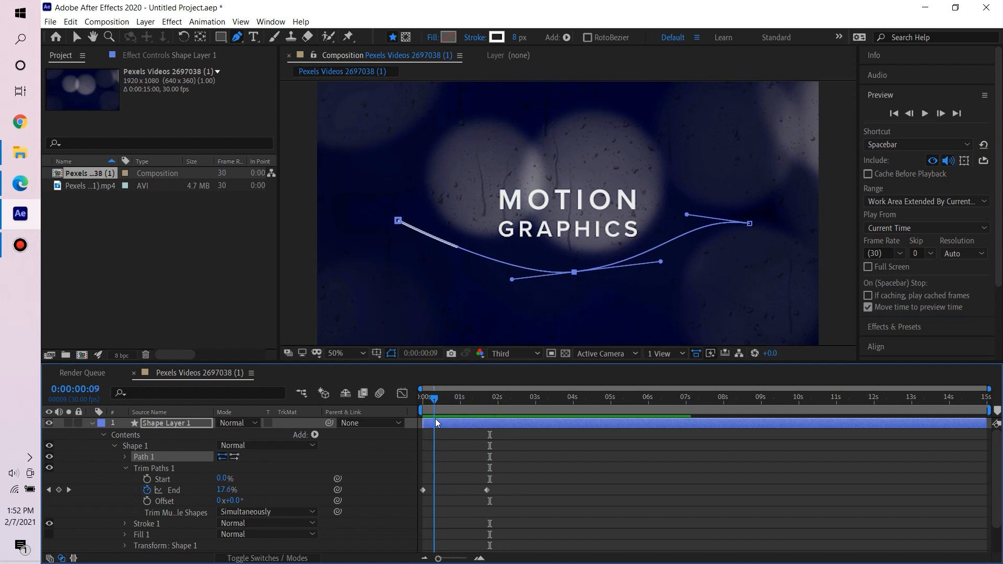
pyautogui.click(148, 480)
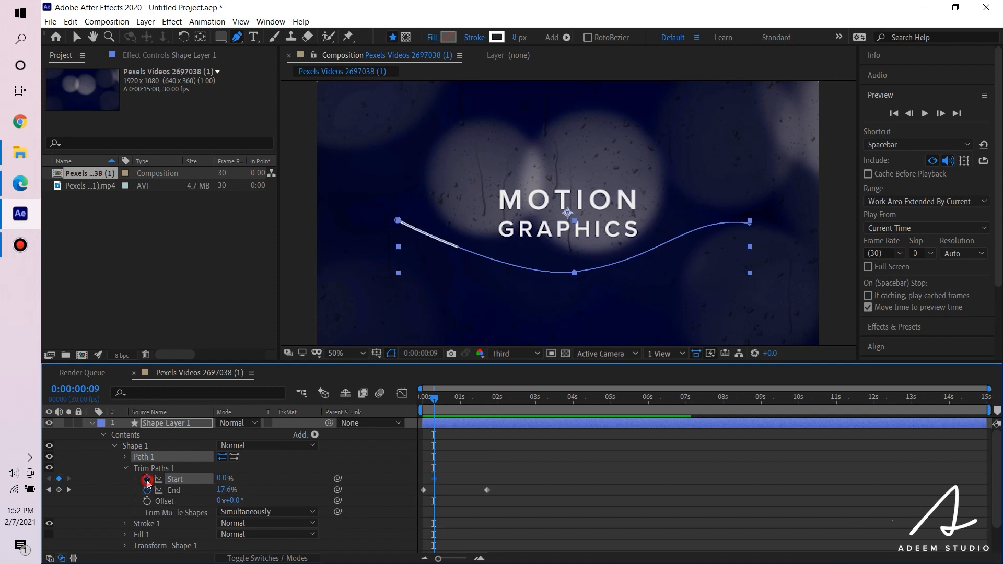
pyautogui.moveTo(442, 403); pyautogui.dragTo(500, 416)
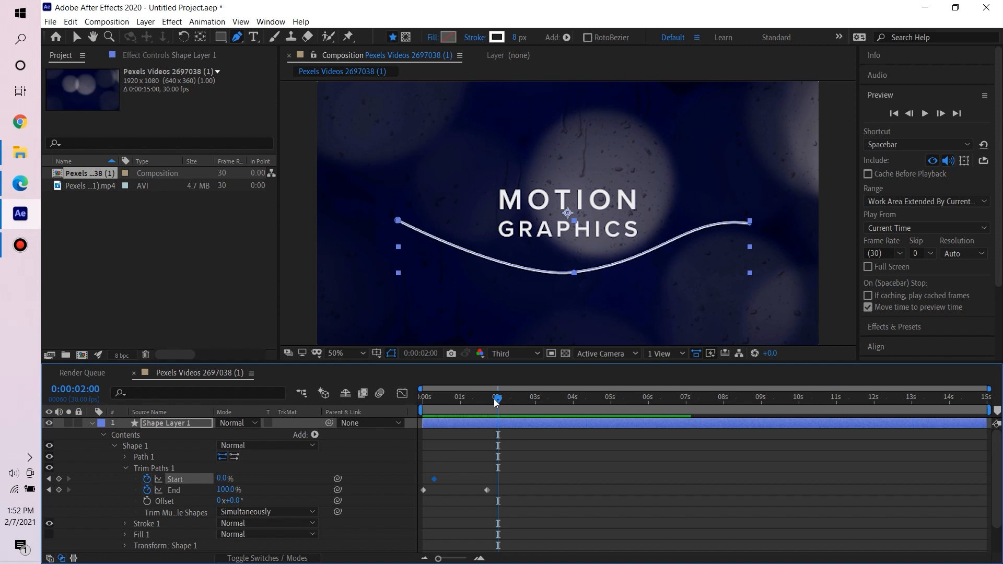
pyautogui.moveTo(225, 481); pyautogui.dragTo(293, 474)
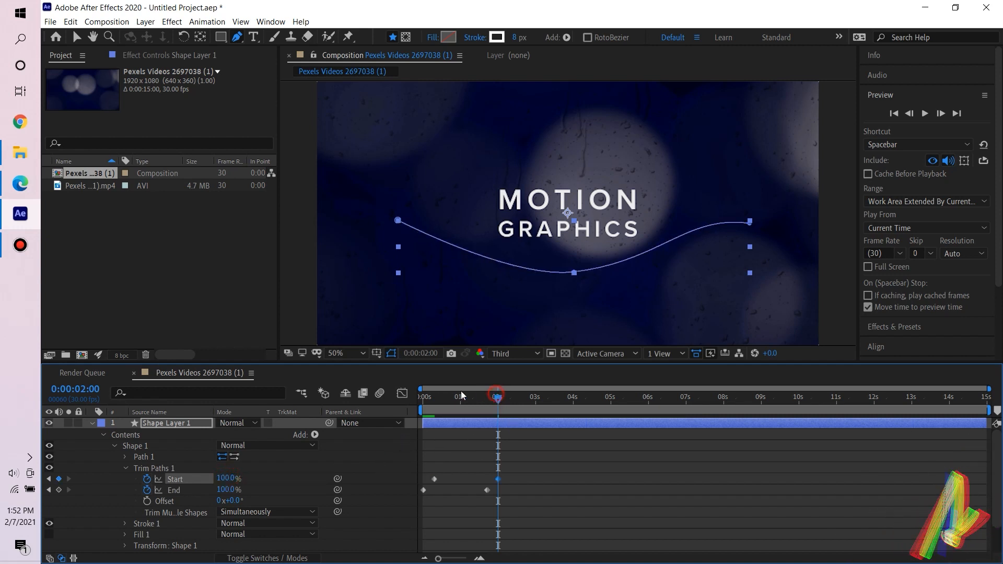
pyautogui.press('Home')
pyautogui.click(924, 114)
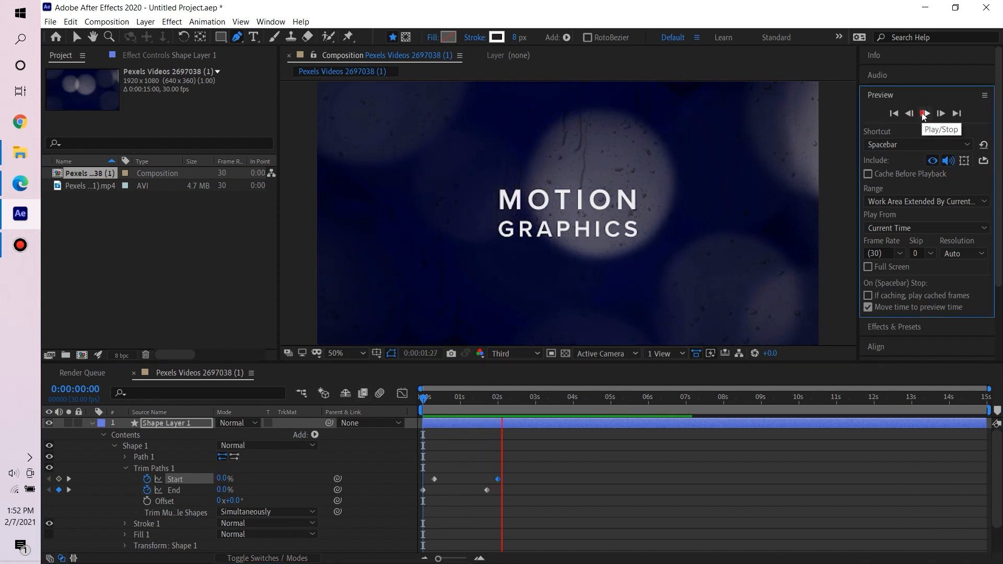
pyautogui.click(924, 114)
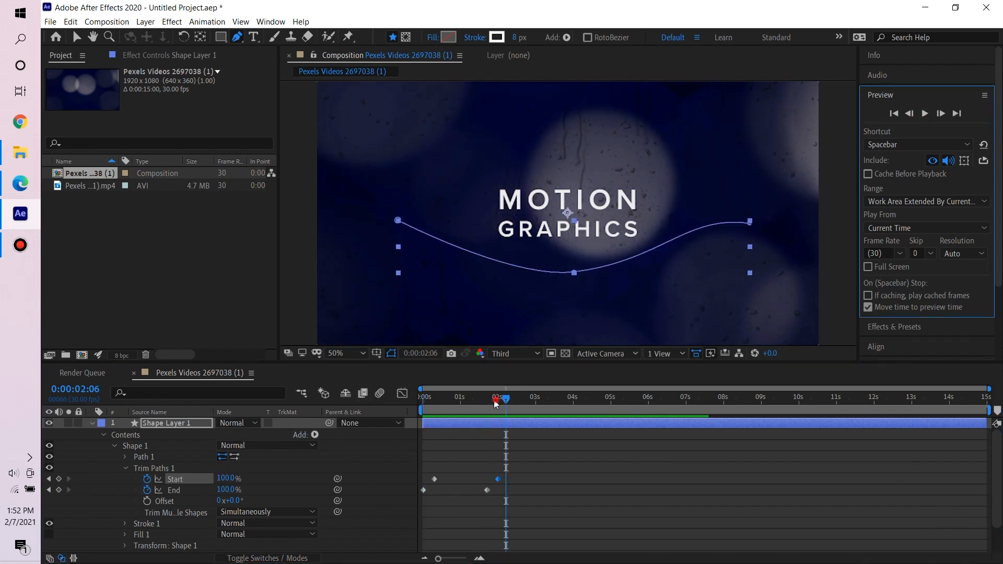
pyautogui.moveTo(495, 403); pyautogui.dragTo(413, 406)
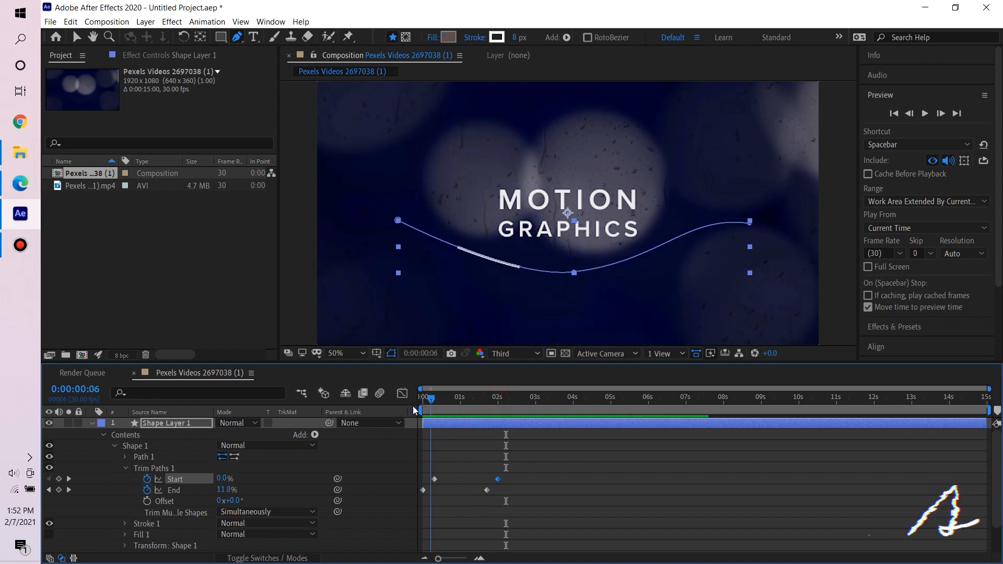
# Turn the system speaker volume down to 0.
pyautogui.click(14, 473)
pyautogui.scroll(-14, 26, 465)
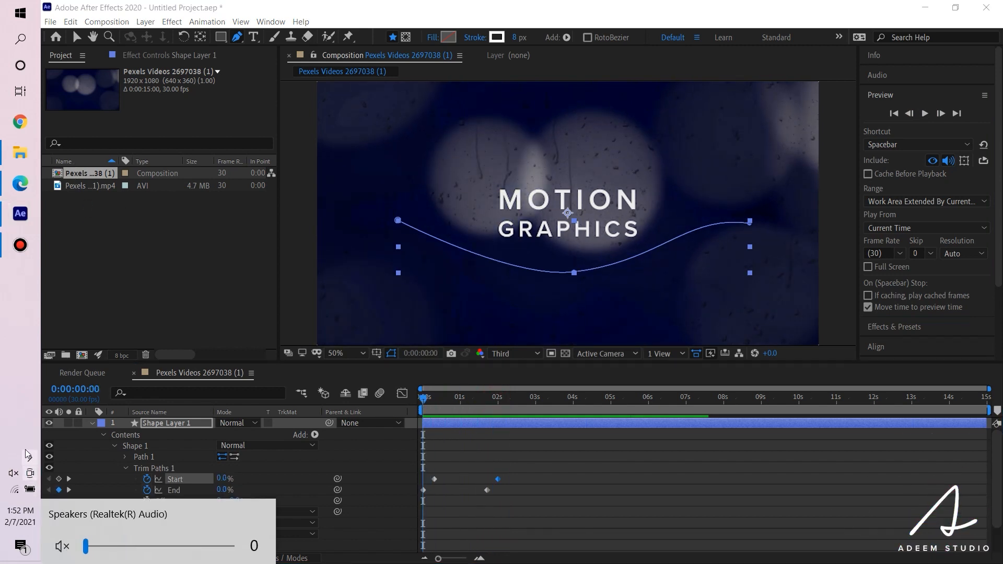
pyautogui.click(394, 502)
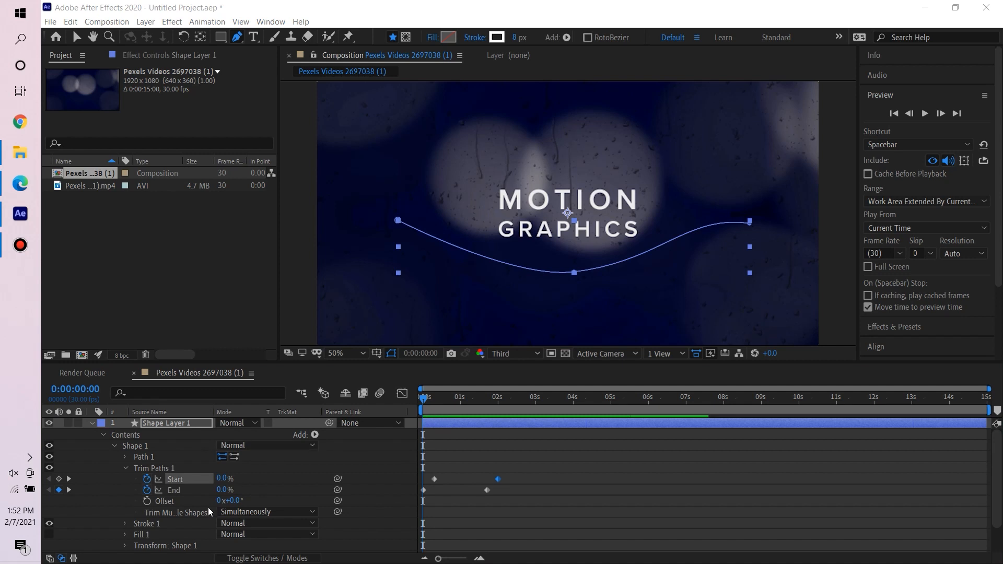
# Set the Line Cap of Stroke 1 to Round Cap, switch to the Selection tool and replay the line animation from the start.
pyautogui.click(127, 526)
pyautogui.scroll(-3, 128, 529)
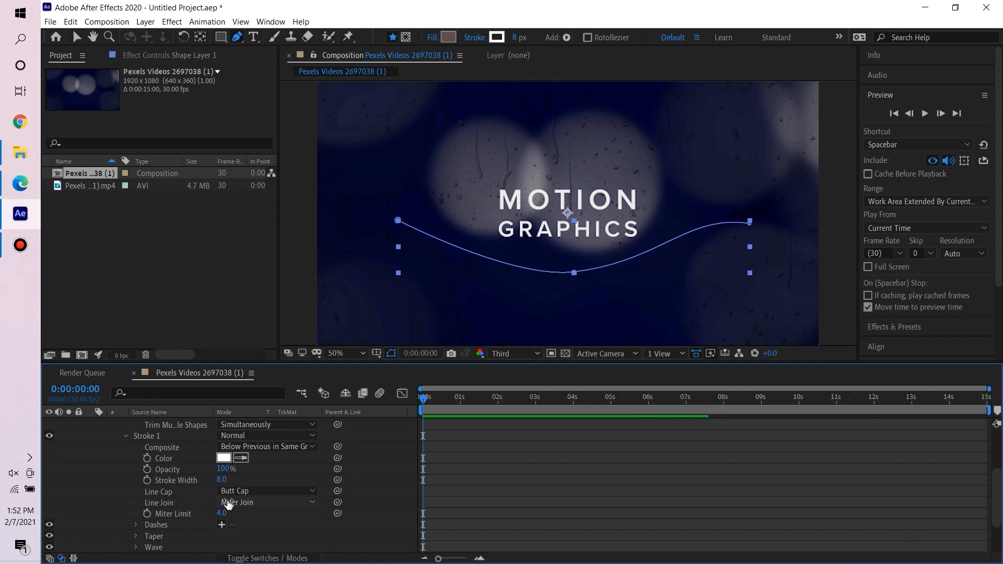
pyautogui.click(270, 495)
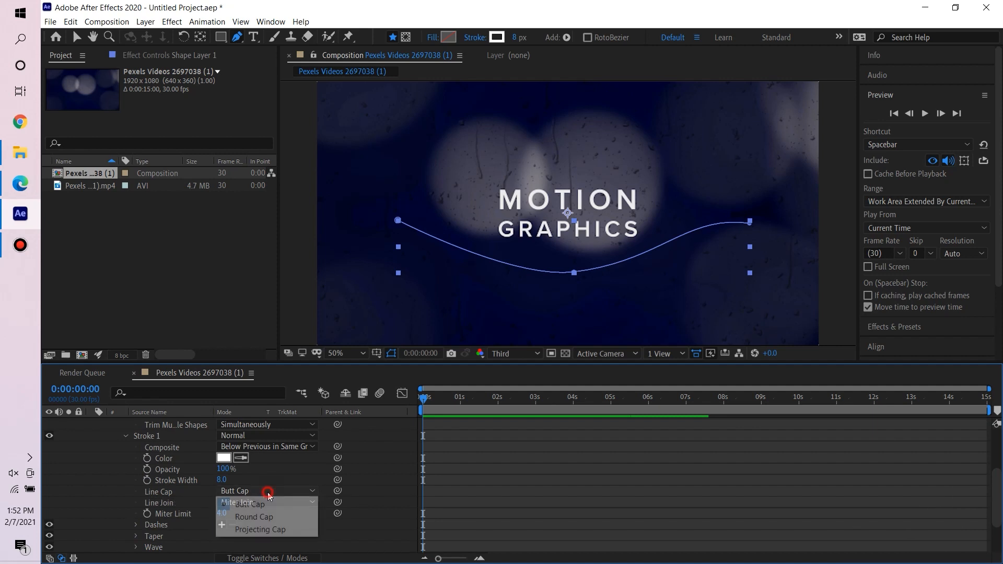
pyautogui.click(267, 517)
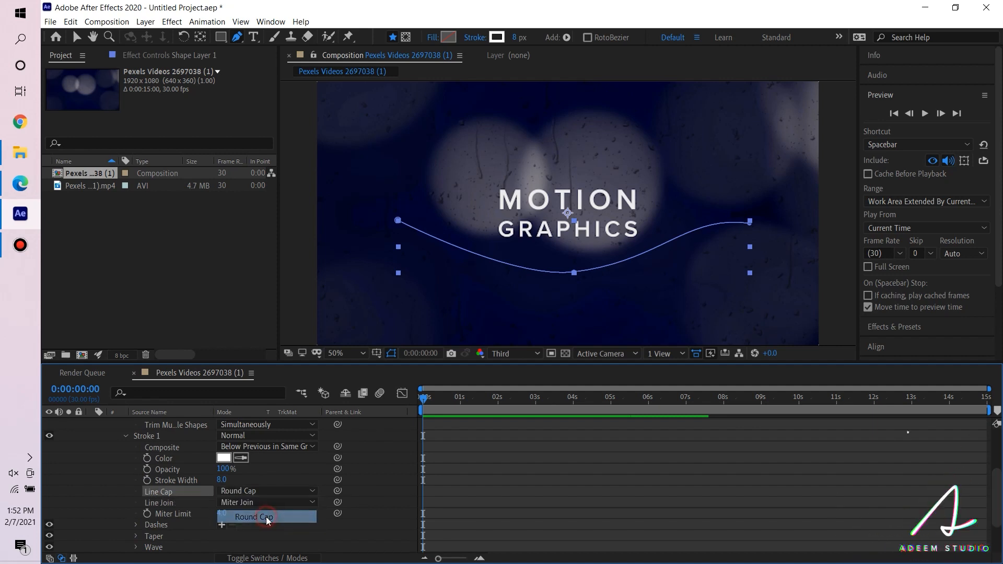
pyautogui.moveTo(427, 398); pyautogui.dragTo(444, 400)
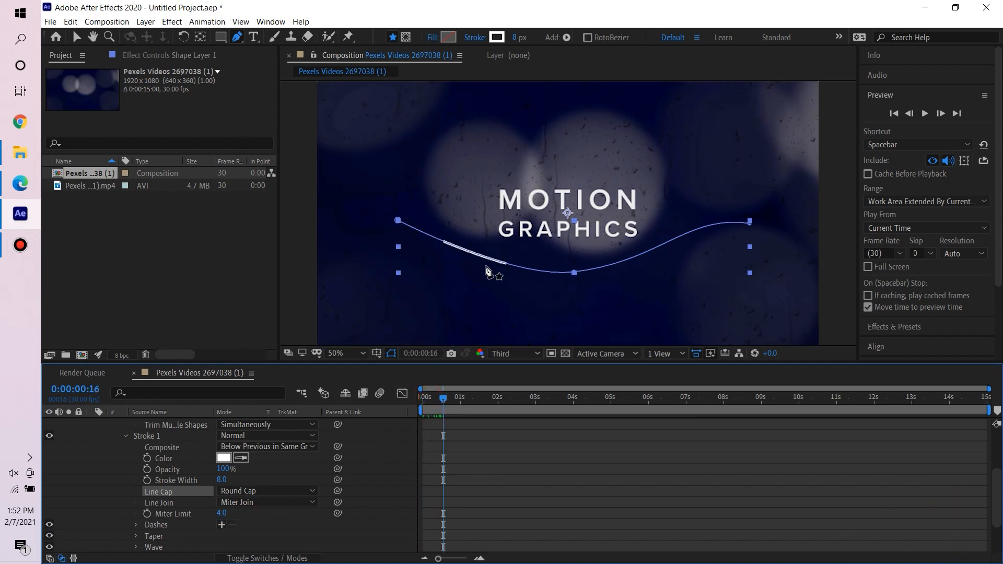
pyautogui.click(77, 38)
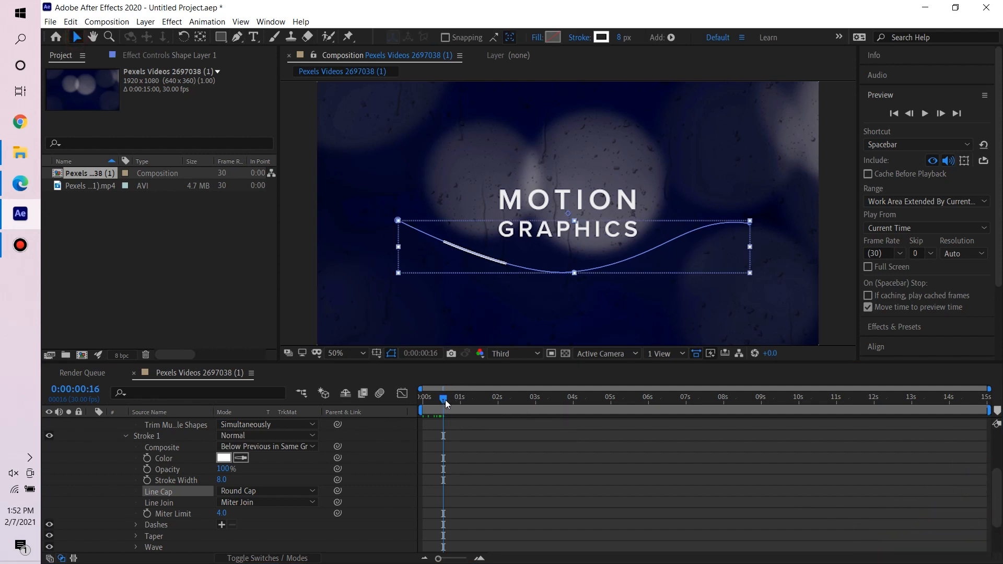
pyautogui.moveTo(445, 399); pyautogui.dragTo(390, 397)
pyautogui.click(924, 116)
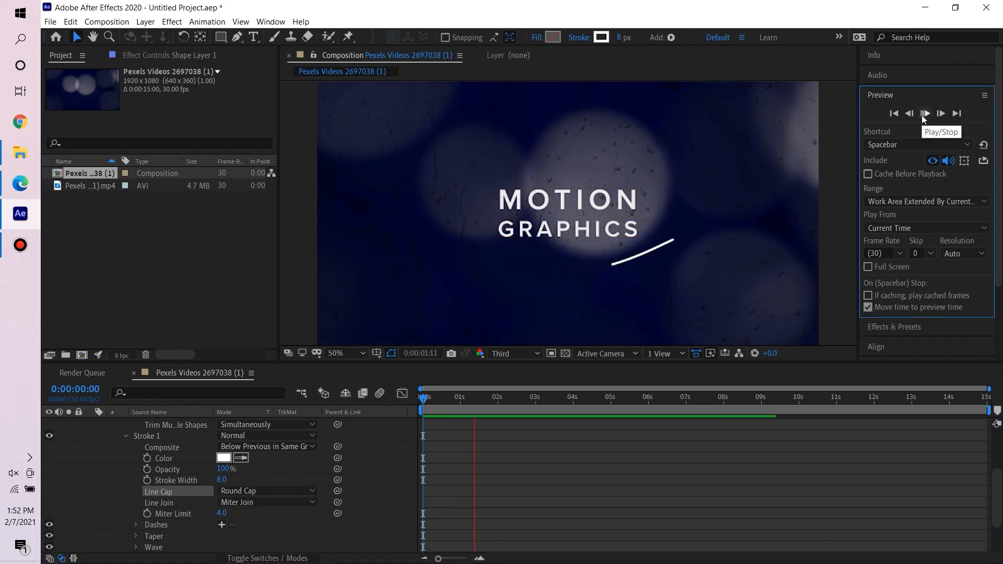
pyautogui.click(924, 114)
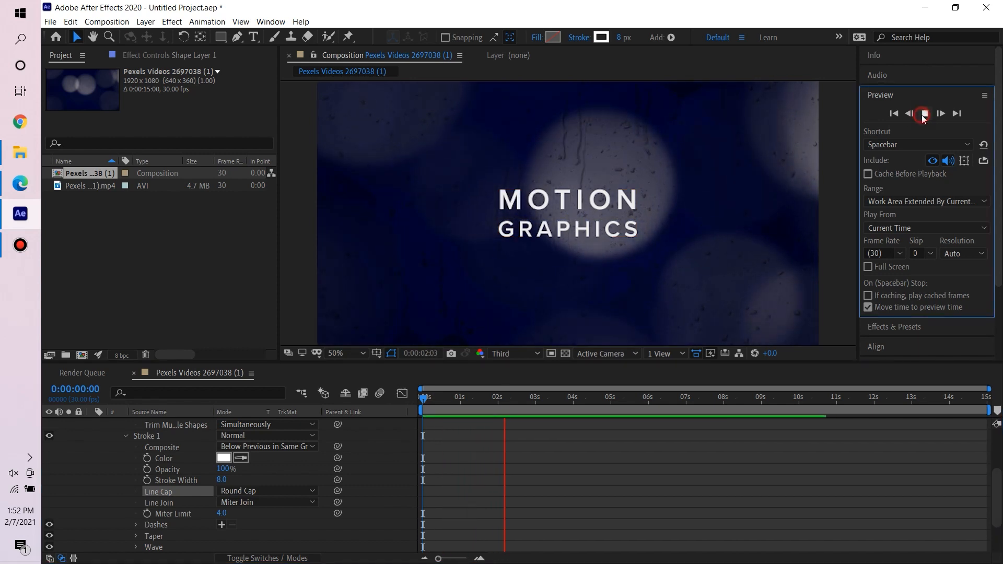
# Apply Easy Ease to all Start and End keyframes of Trim Paths 1, and preview the animation from the start.
pyautogui.click(124, 436)
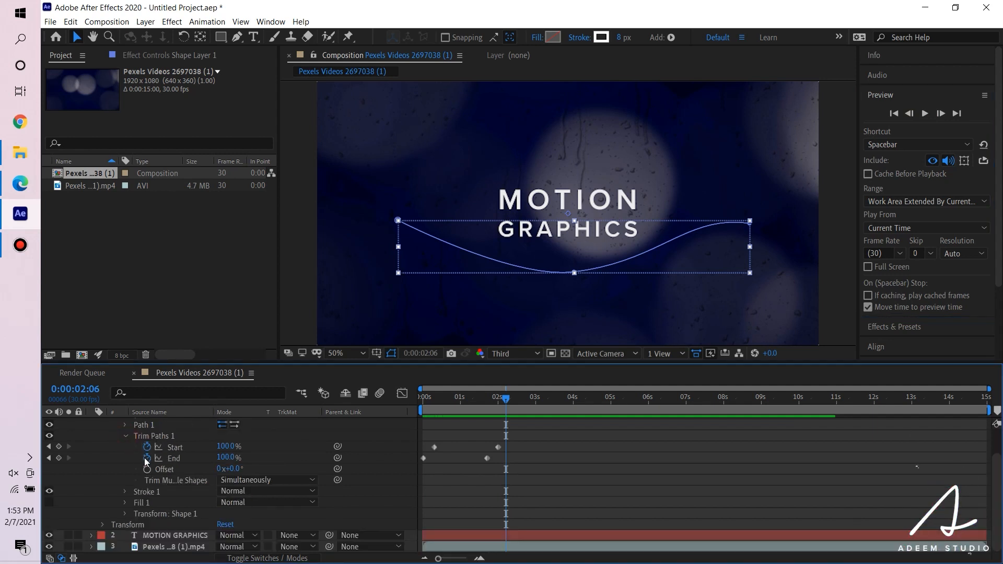
pyautogui.click(153, 436)
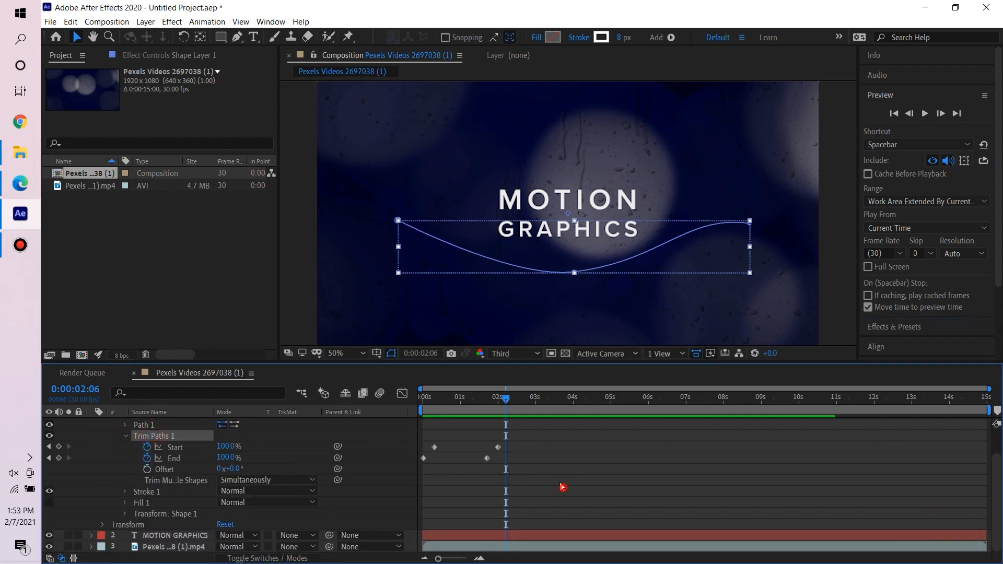
pyautogui.moveTo(563, 487); pyautogui.dragTo(407, 416)
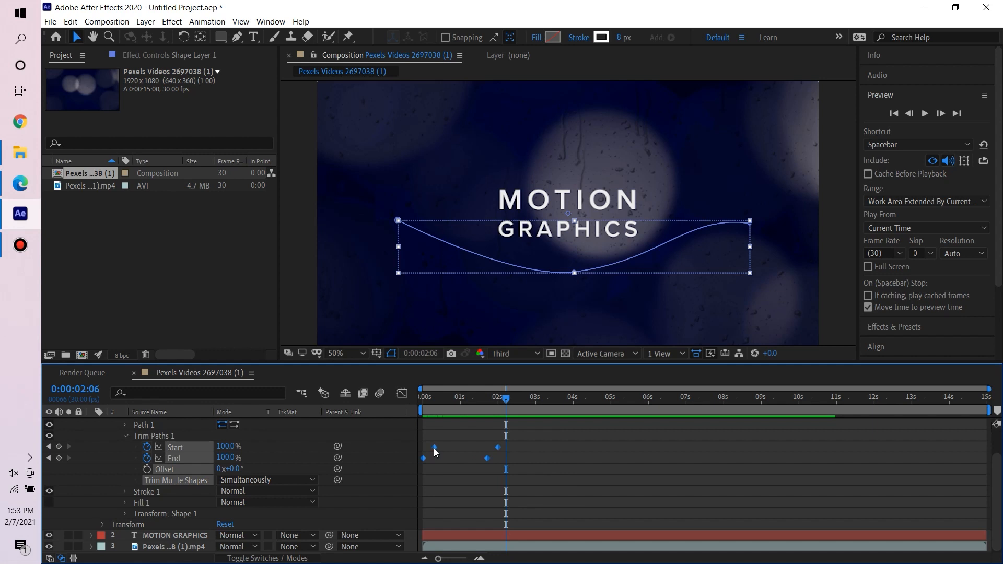
pyautogui.rightClick(435, 448)
pyautogui.moveTo(462, 444)
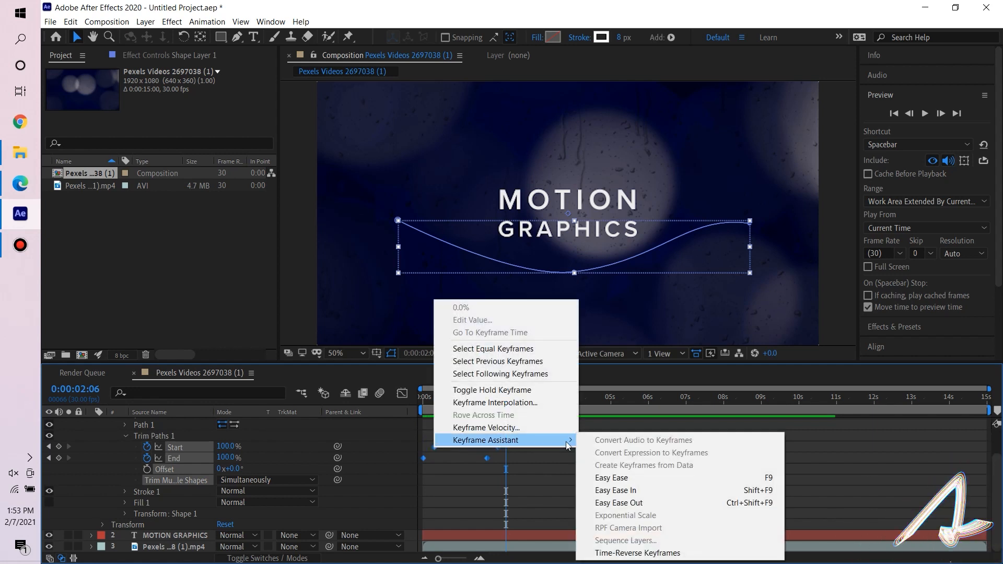
pyautogui.click(609, 477)
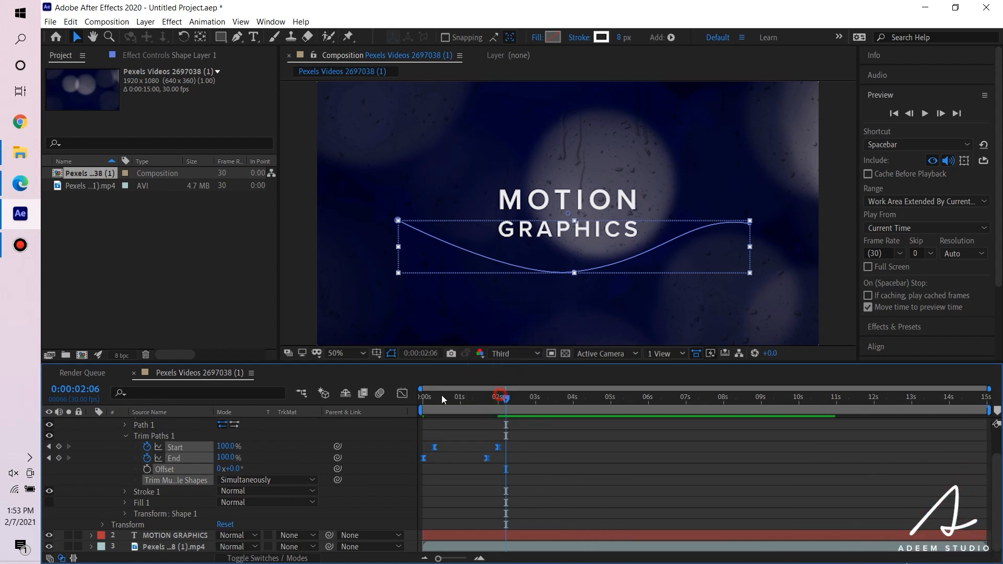
pyautogui.moveTo(442, 400); pyautogui.dragTo(371, 397)
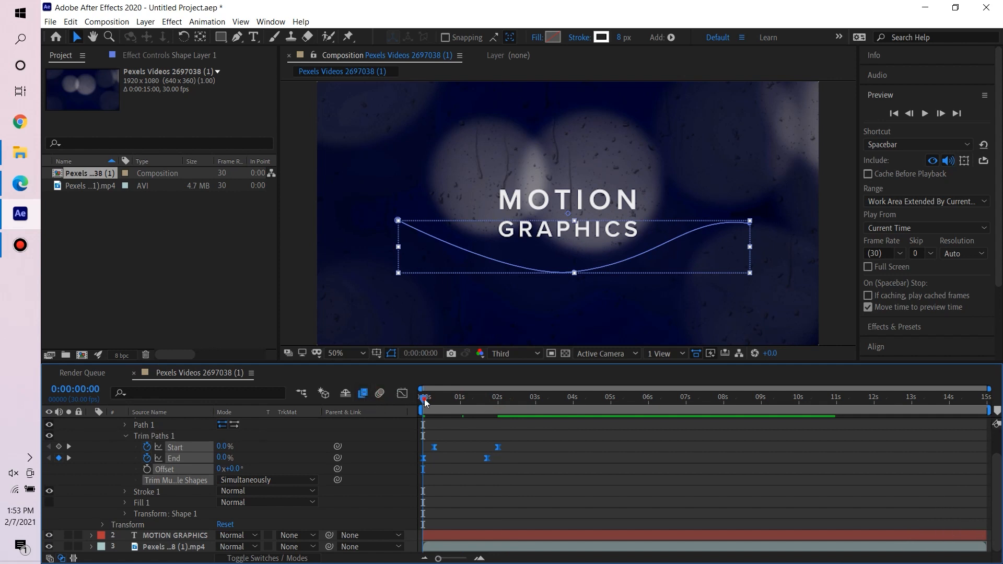
pyautogui.click(926, 114)
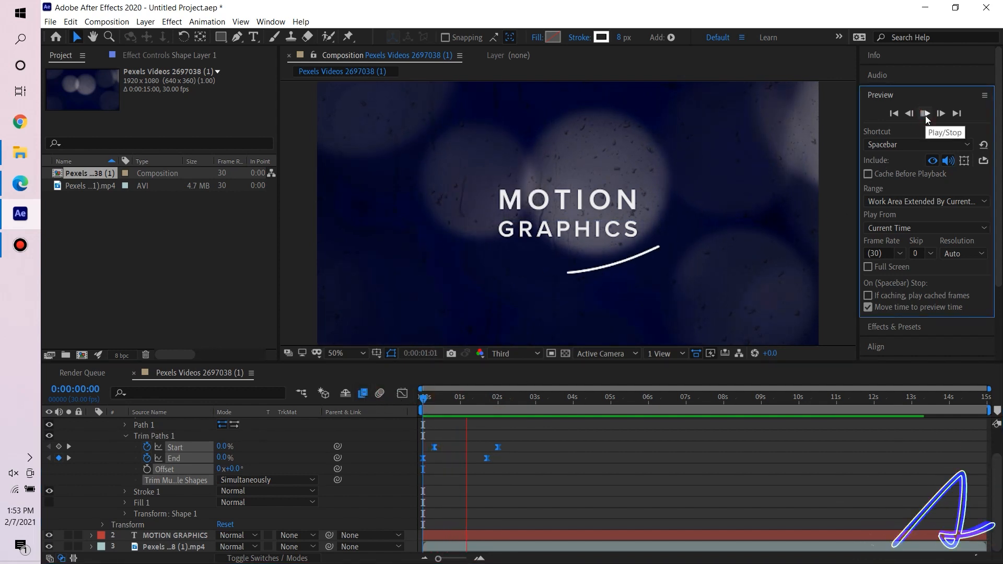
pyautogui.click(924, 116)
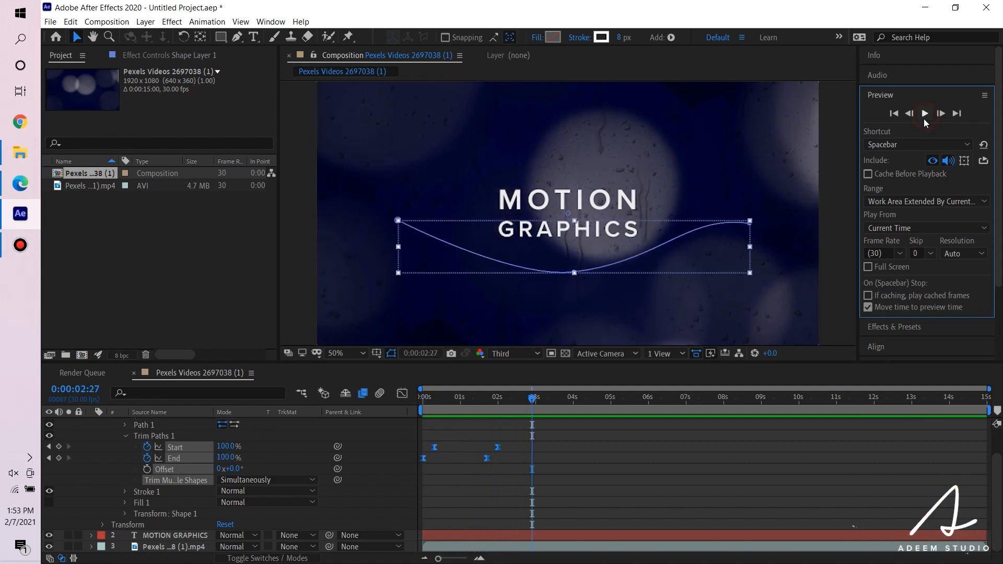
# Save the project to the Desktop under the file name lines.
pyautogui.hotkey('ctrl', 's')
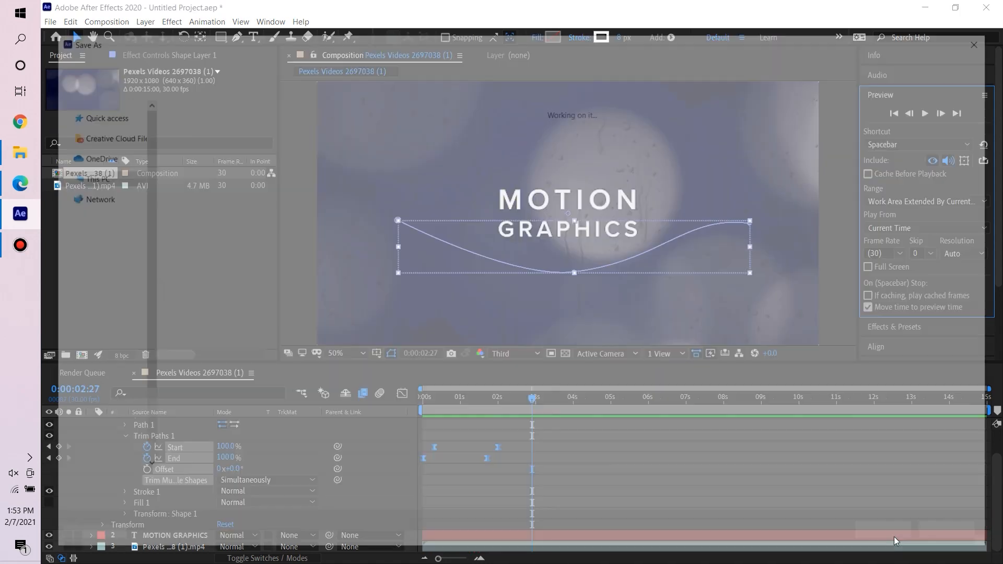
pyautogui.click(114, 130)
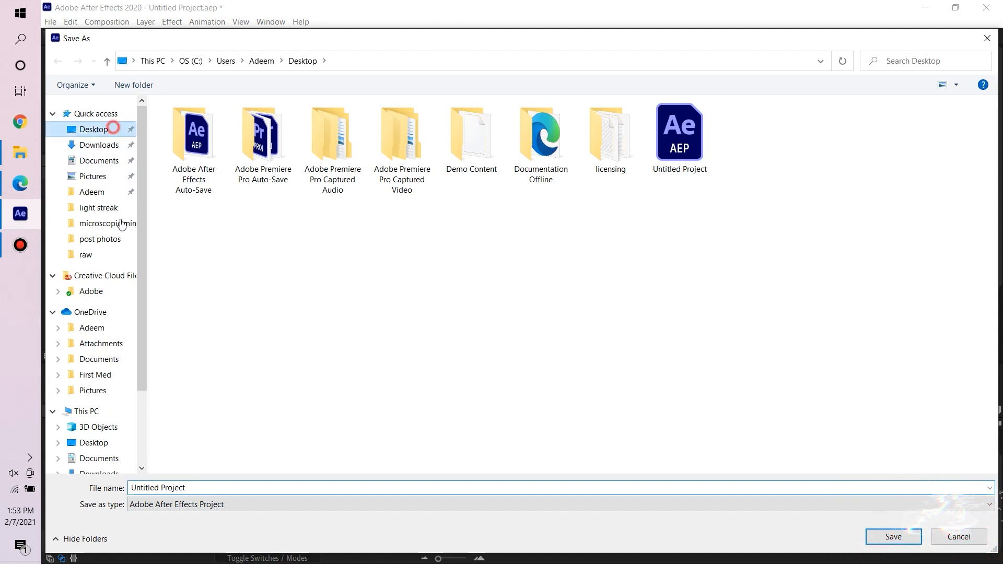
pyautogui.click(220, 488)
pyautogui.write('li')
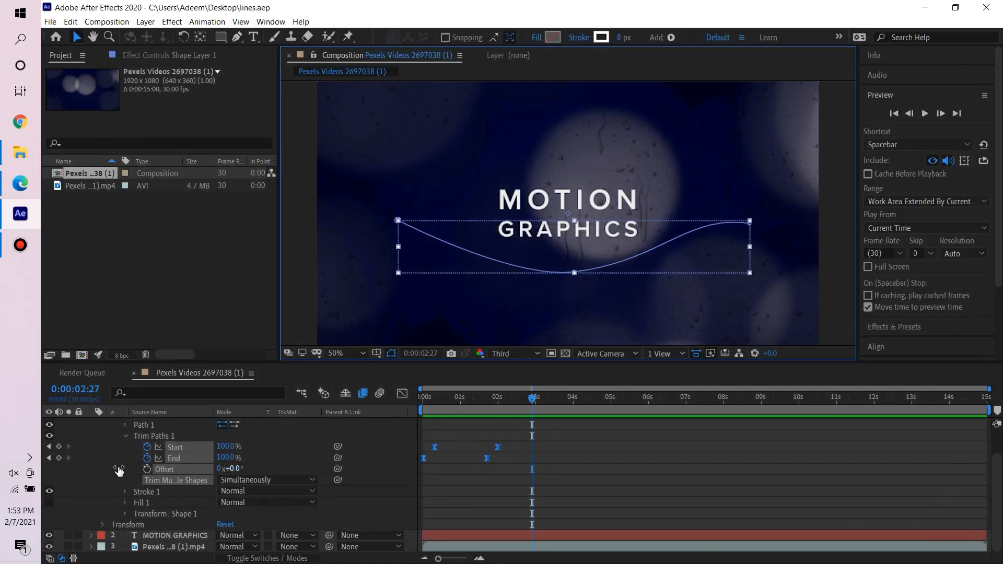
# Collapse all of Shape Layer 1's properties in the timeline and deselect the layer.
pyautogui.scroll(1, 112, 458)
pyautogui.click(102, 435)
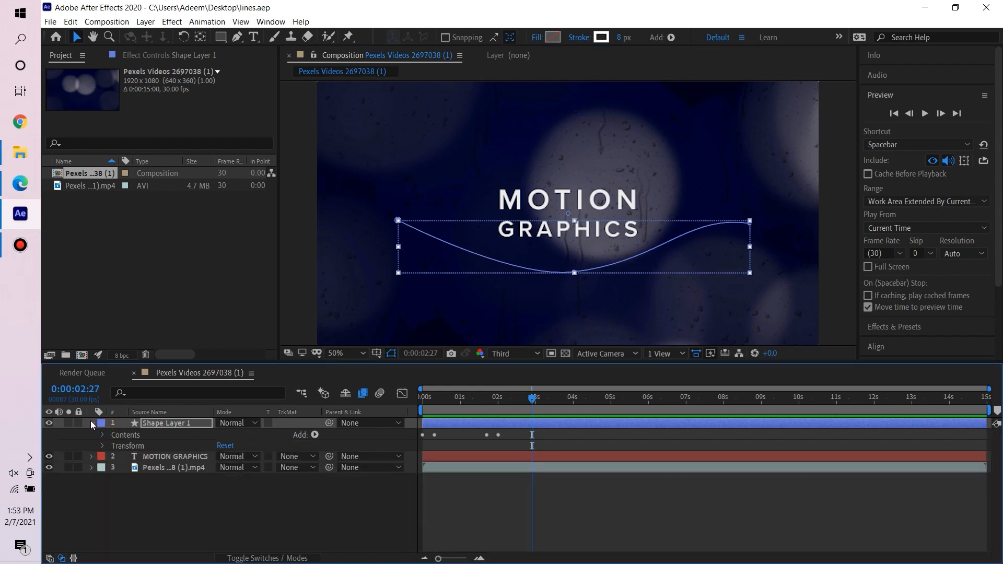
pyautogui.click(92, 424)
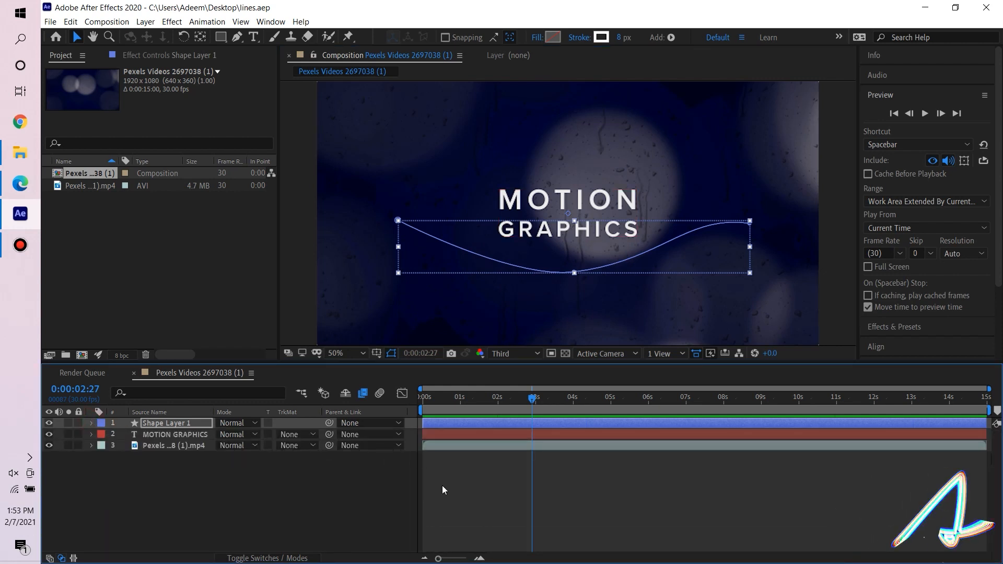
pyautogui.click(350, 519)
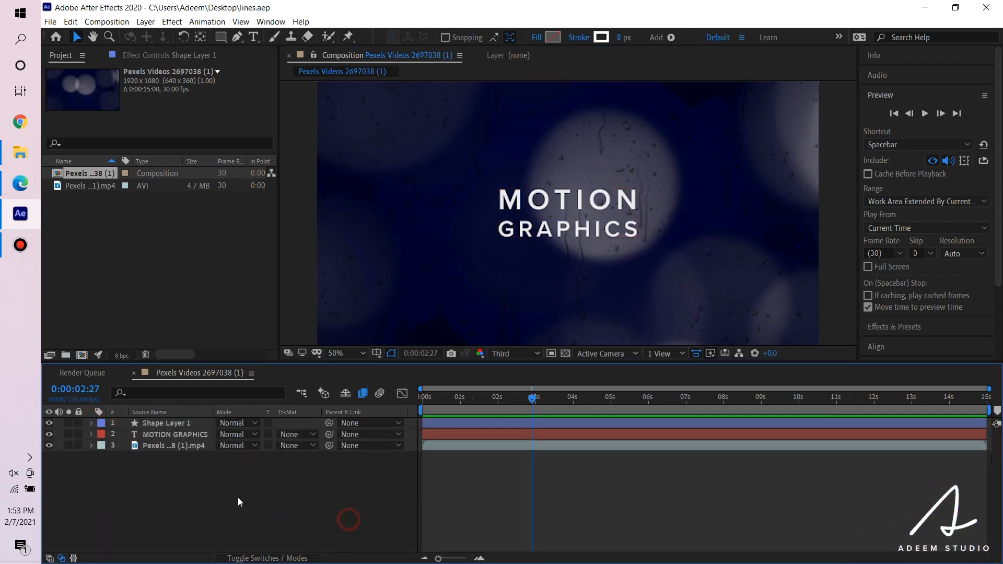
# Duplicate Shape Layer 1 and rename the copy "line 2".
pyautogui.click(173, 423)
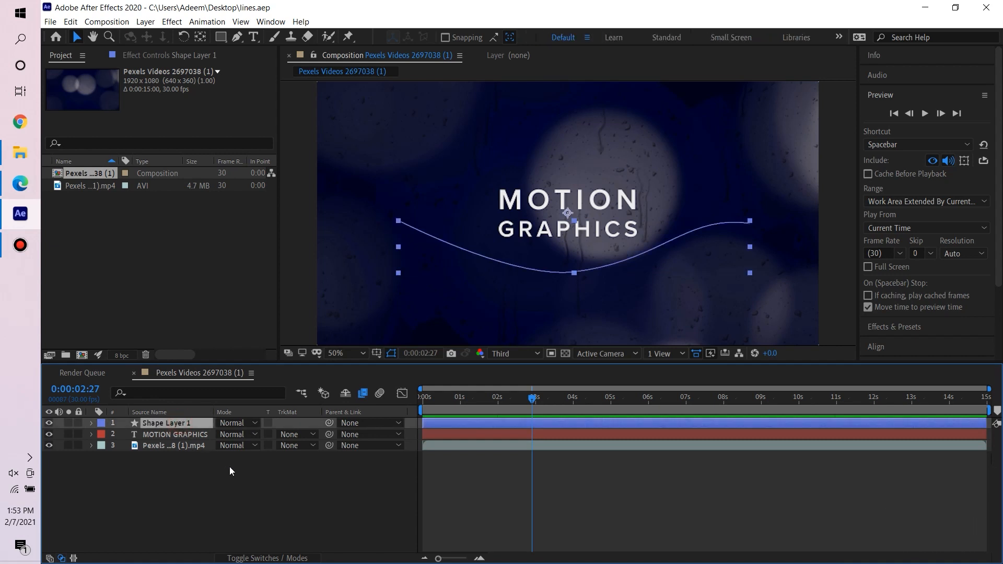
pyautogui.hotkey('ctrl', 'd')
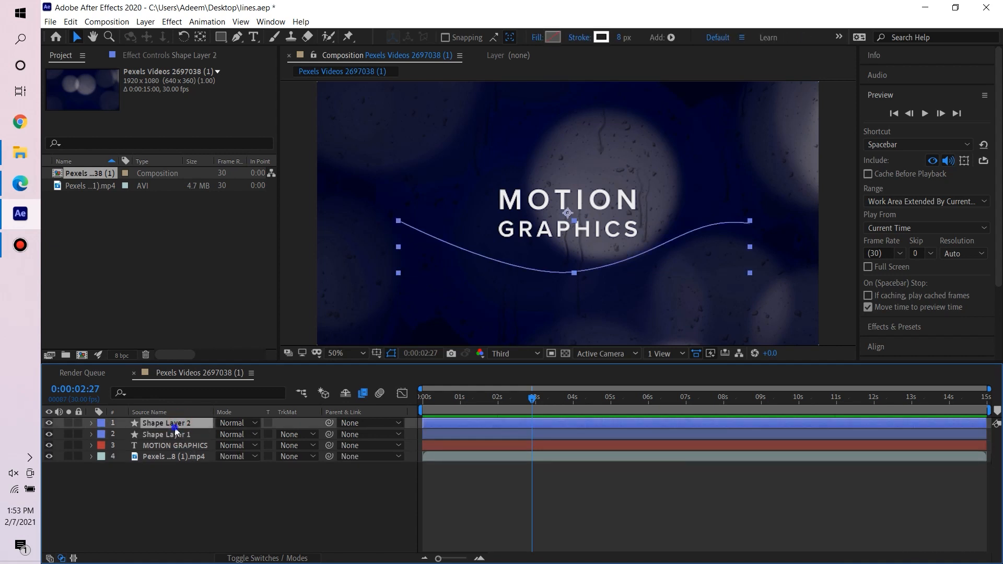
pyautogui.rightClick(176, 429)
pyautogui.click(201, 411)
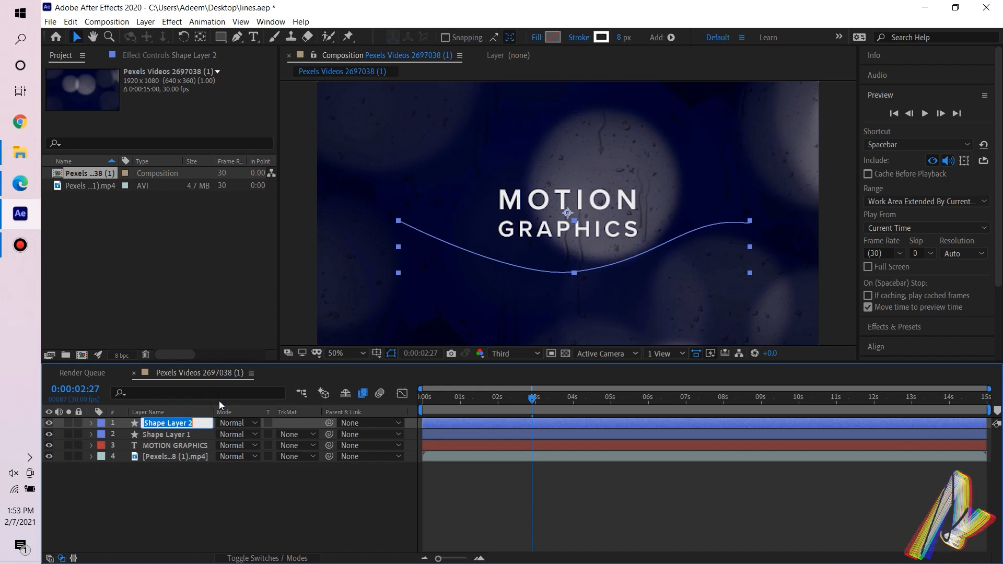
pyautogui.write('line')
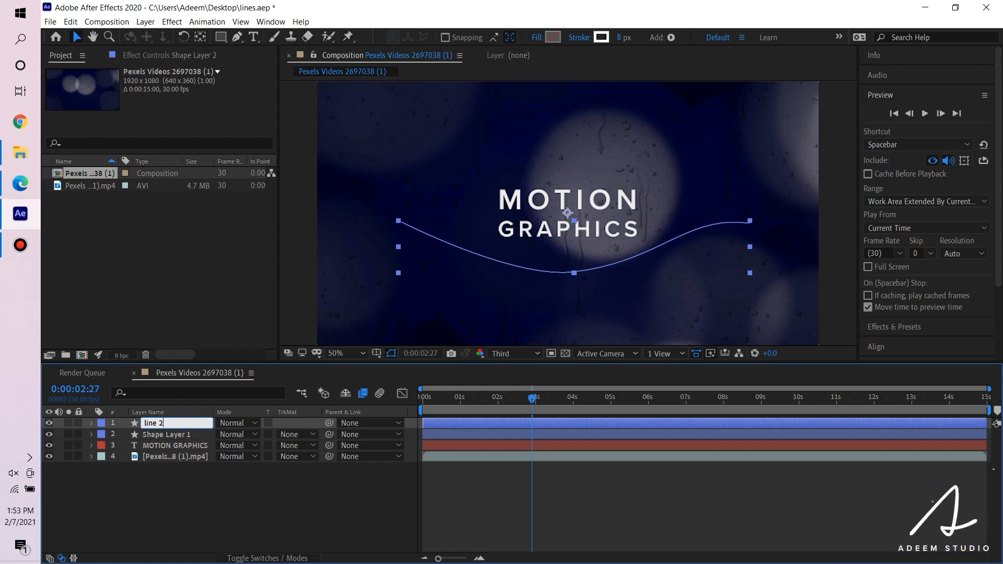
pyautogui.click(143, 537)
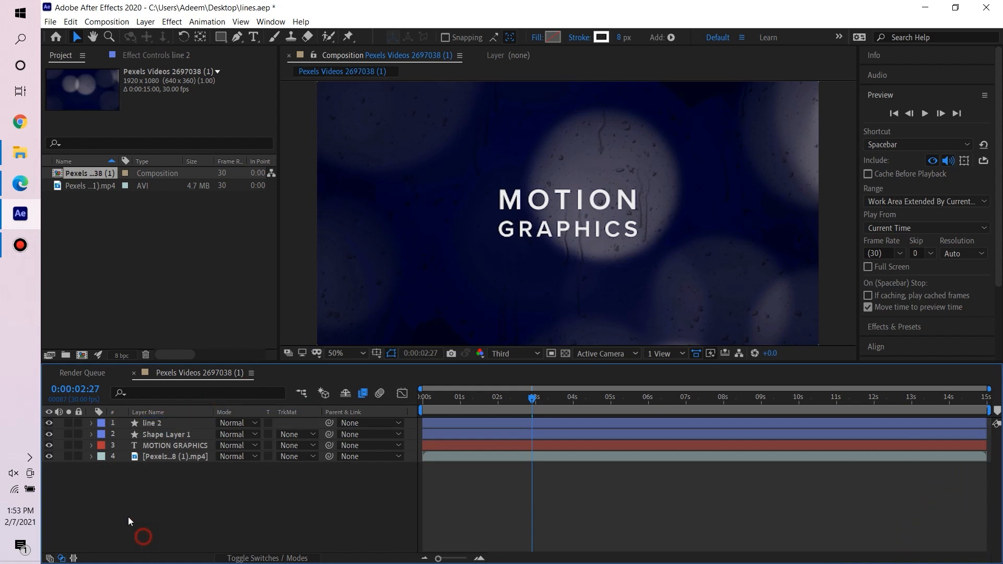
# Delete Shape 1 from the contents of the line 2 layer.
pyautogui.click(91, 424)
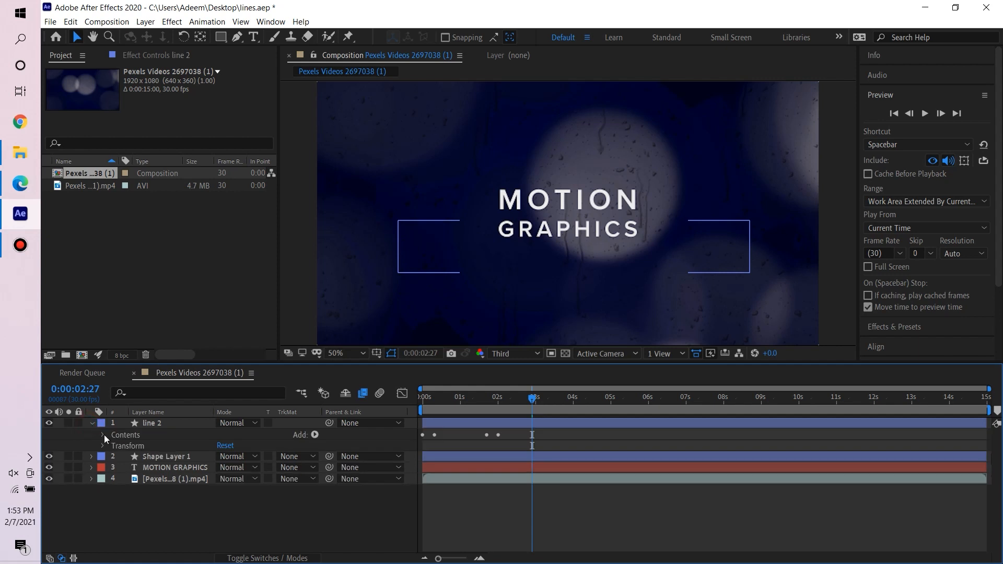
pyautogui.click(103, 434)
pyautogui.click(144, 445)
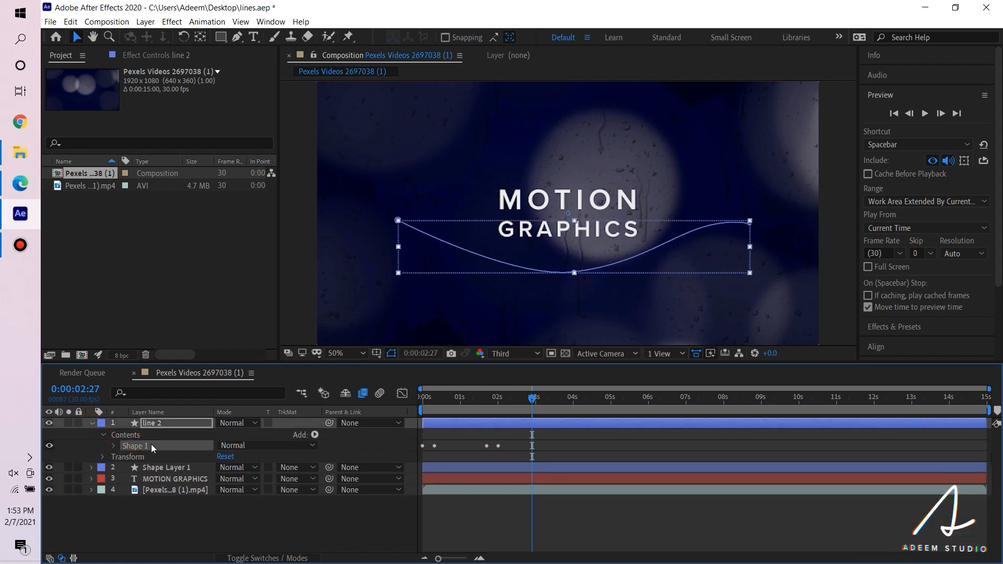
pyautogui.press('Delete')
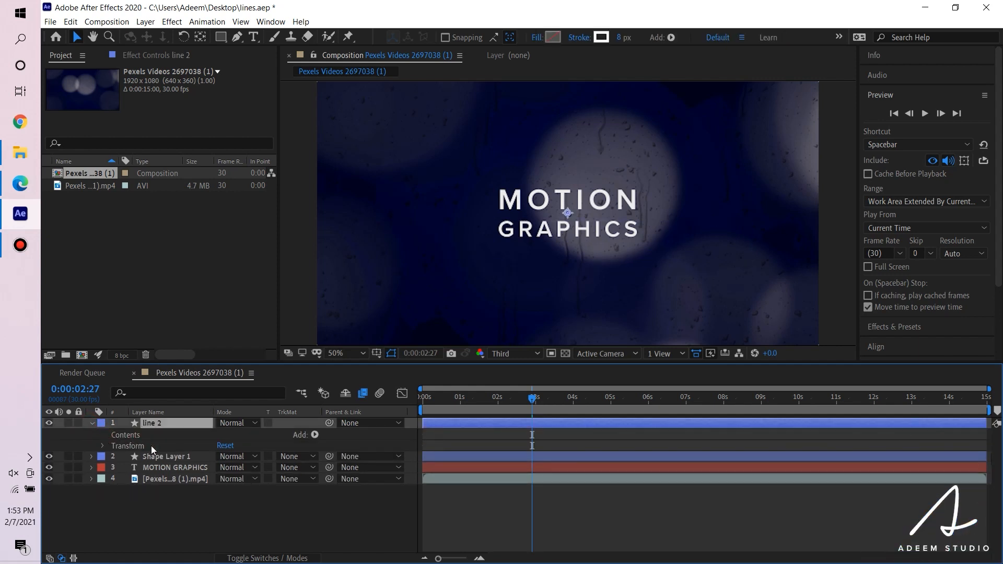
# Draw a short open curve to the left of the title with the Pen tool as a new shape in line 2.
pyautogui.click(150, 435)
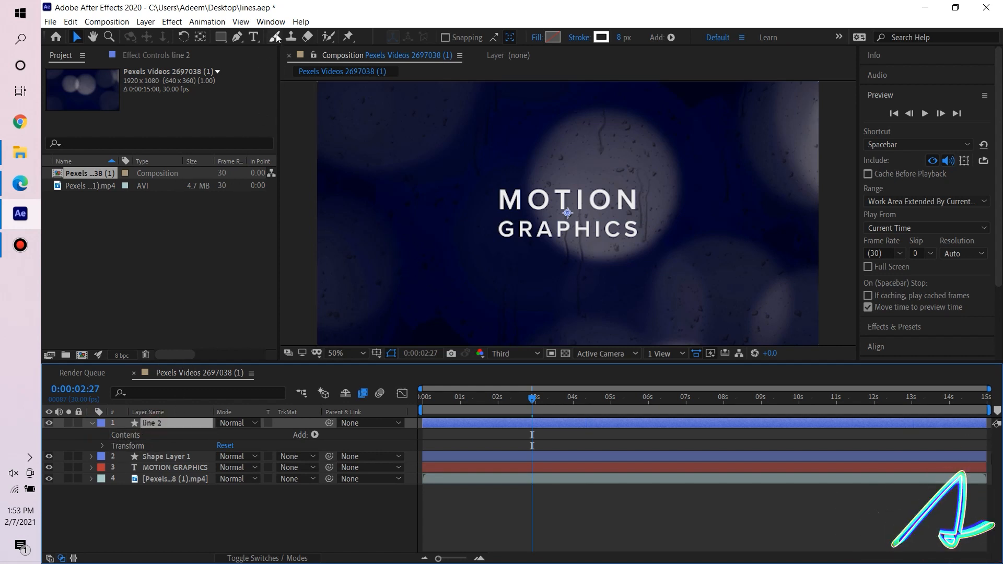
pyautogui.click(236, 36)
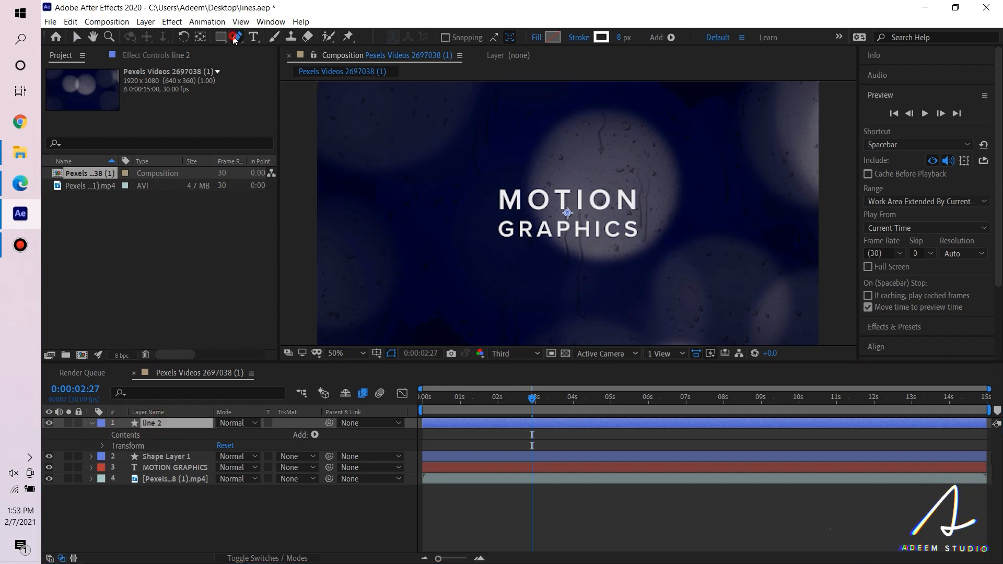
pyautogui.click(468, 162)
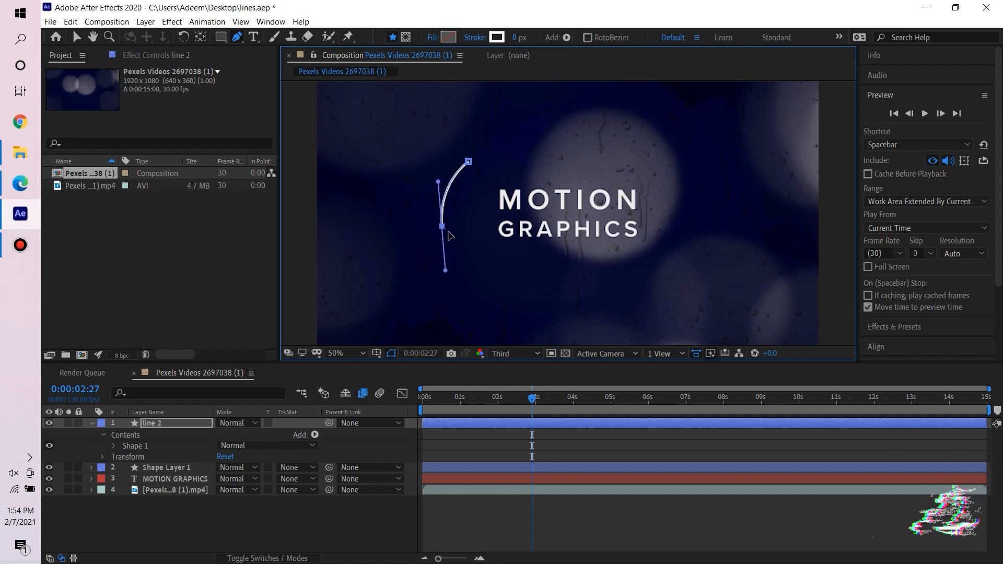
# Set the stroke color of line 2's new curve to orange-yellow FFBC00.
pyautogui.click(496, 37)
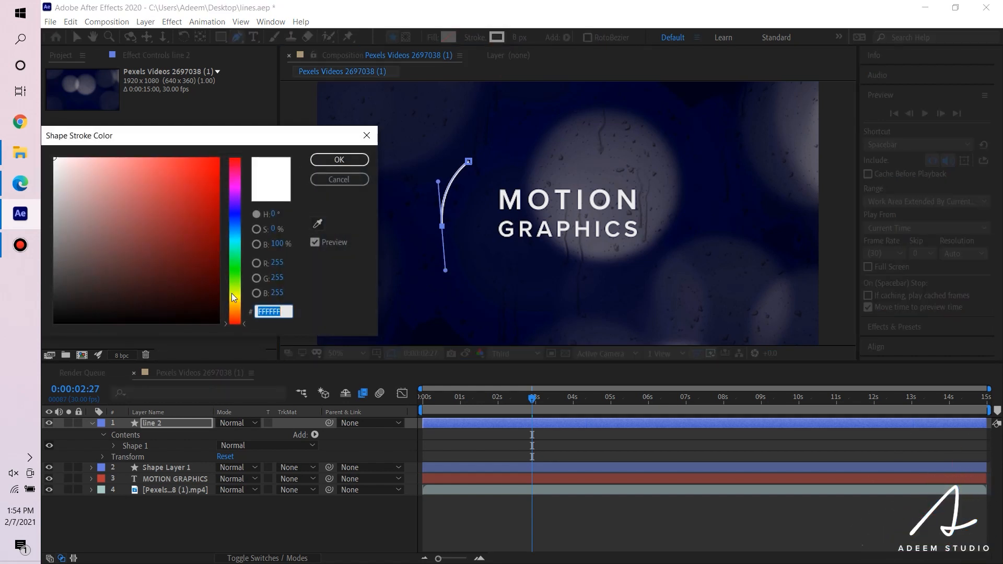
pyautogui.click(235, 305)
pyautogui.moveTo(206, 196); pyautogui.dragTo(250, 148)
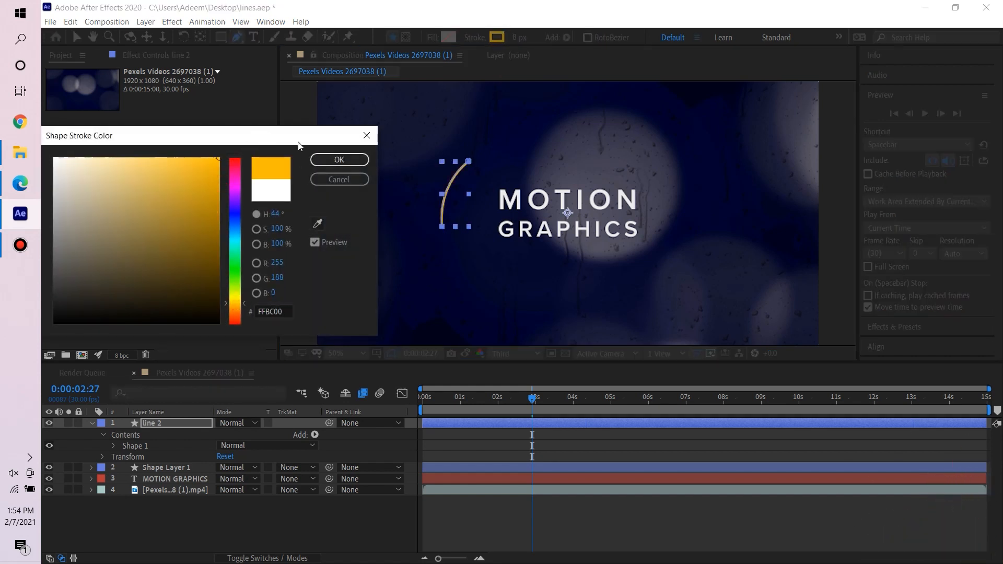
pyautogui.click(341, 165)
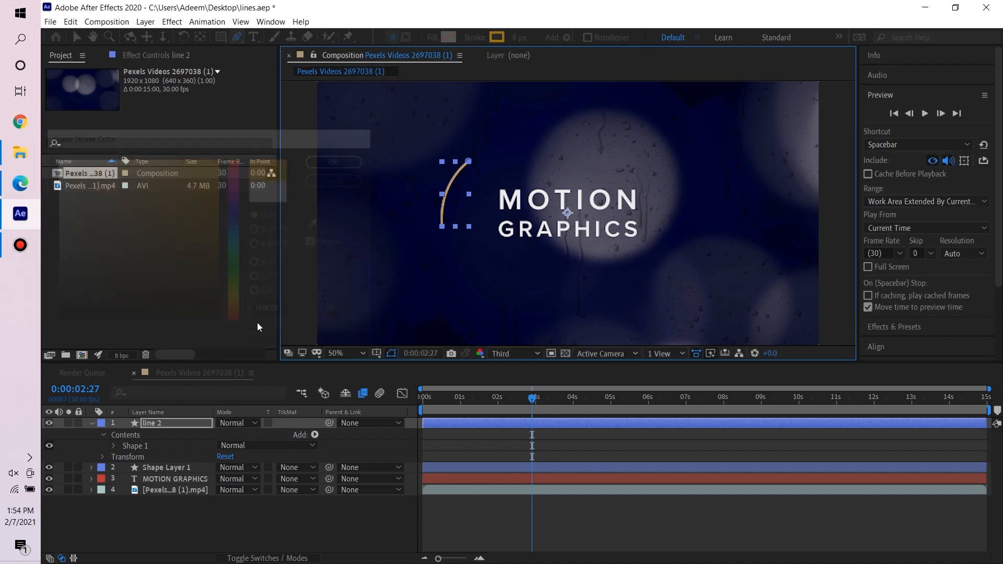
# Copy Trim Paths 1 with its Start and End keyframes from Shape Layer 1, and collapse that layer.
pyautogui.click(92, 468)
pyautogui.scroll(-1, 147, 506)
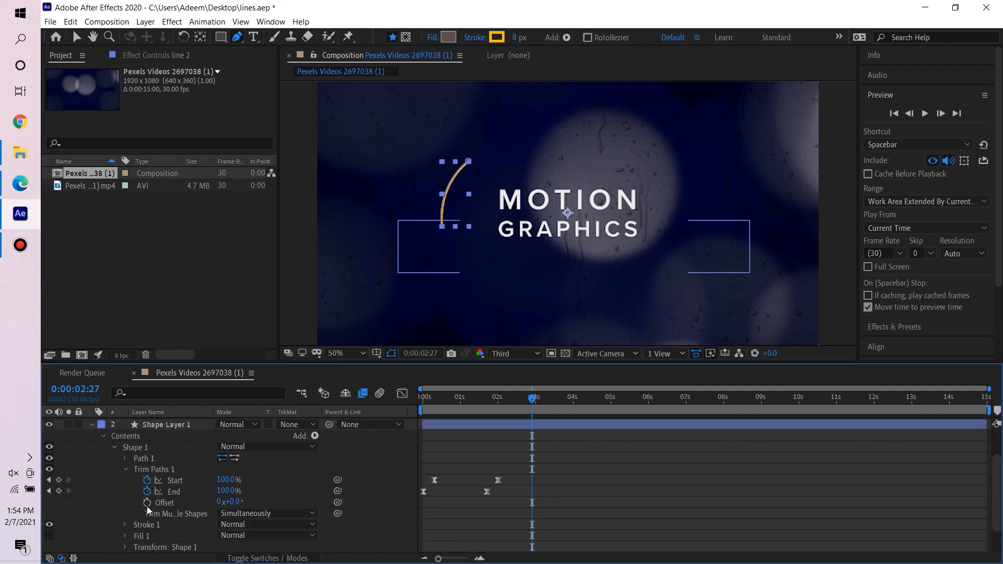
pyautogui.click(147, 470)
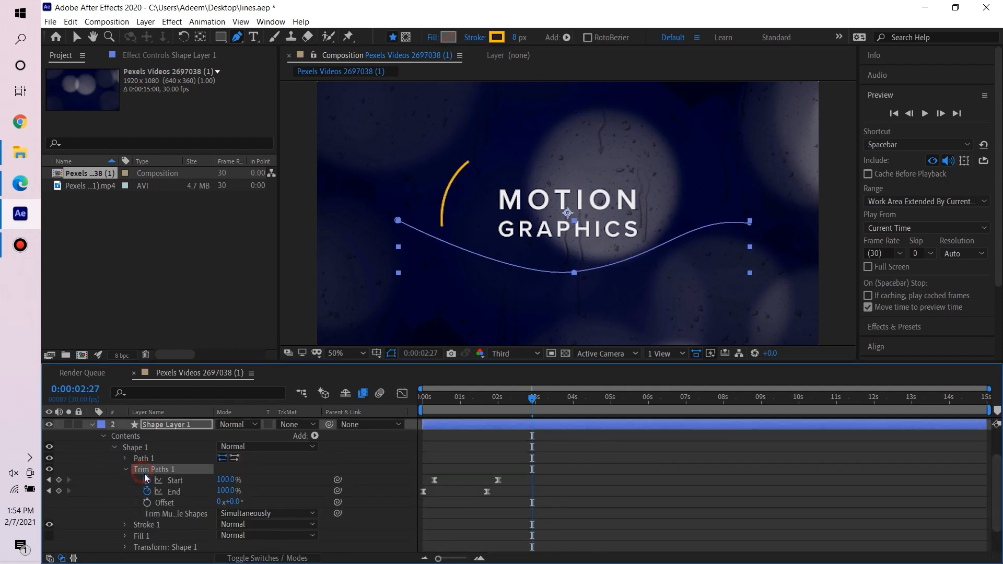
pyautogui.click(71, 21)
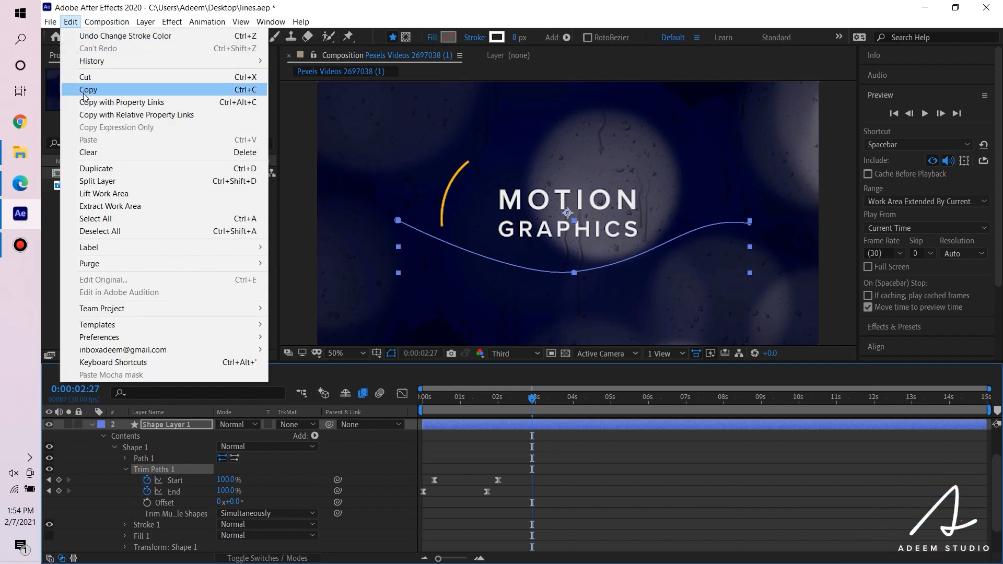
pyautogui.click(85, 91)
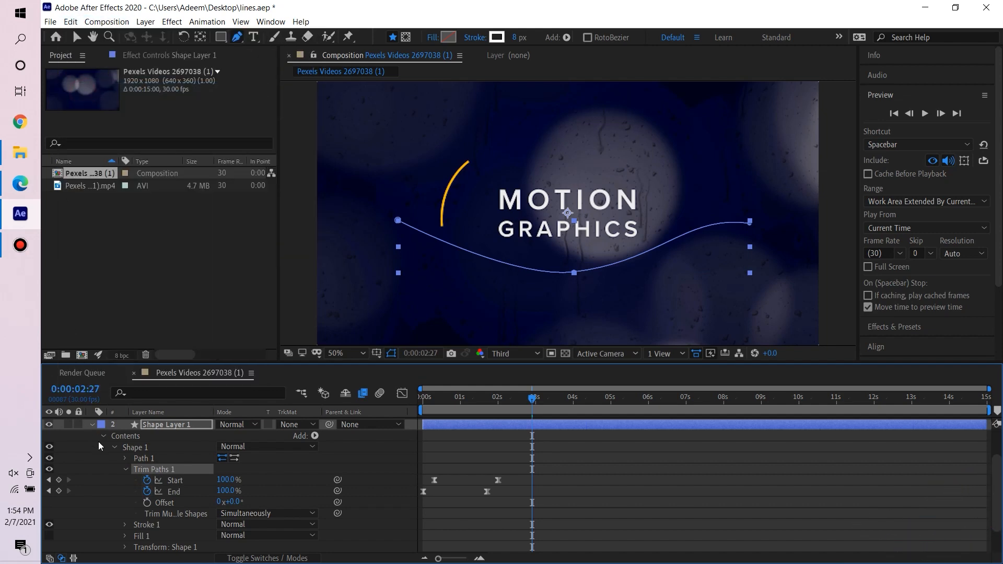
pyautogui.click(93, 427)
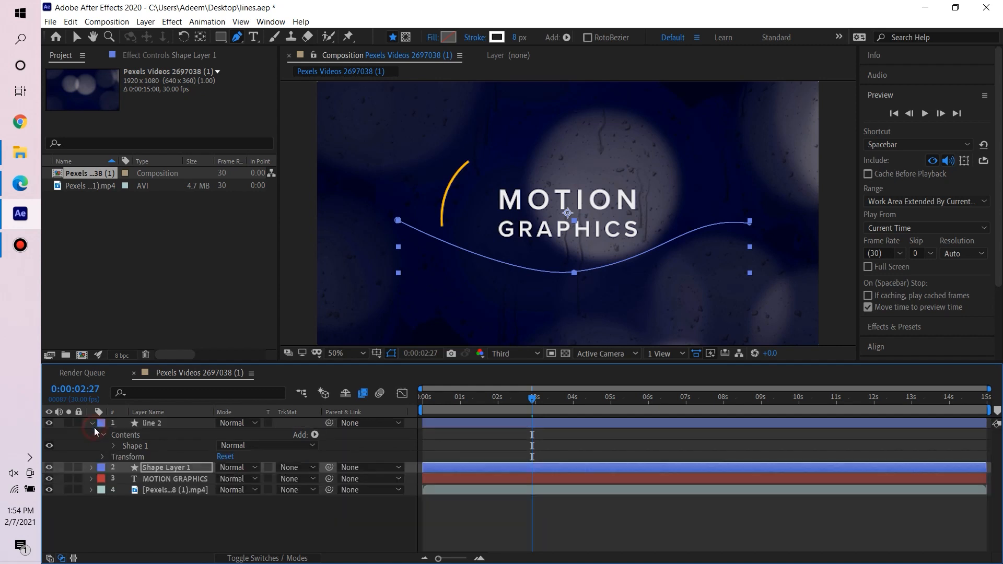
# Paste the copied Trim Paths 1 into Shape 1 of the line 2 layer at 0:00:02:27.
pyautogui.click(128, 437)
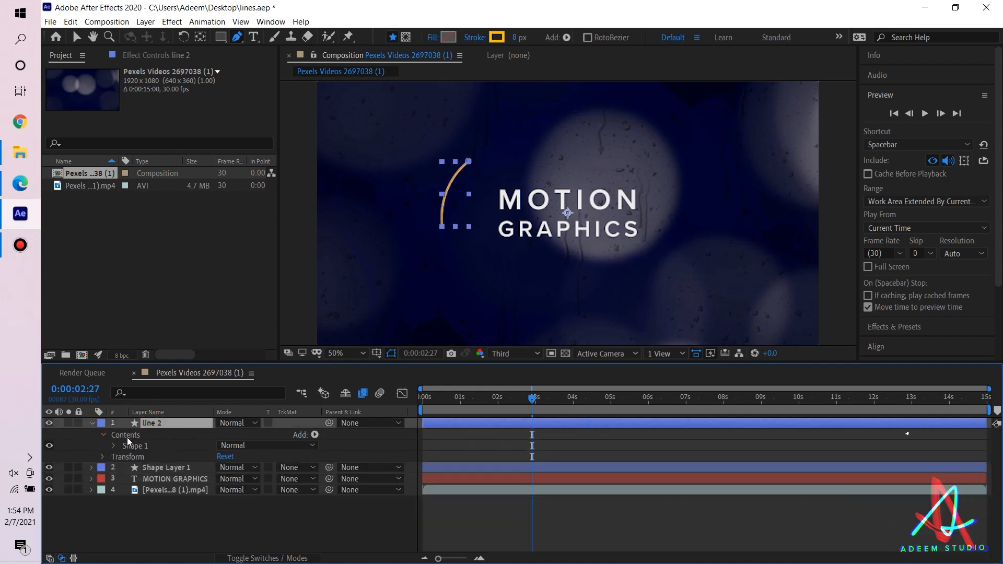
pyautogui.click(127, 437)
pyautogui.click(124, 447)
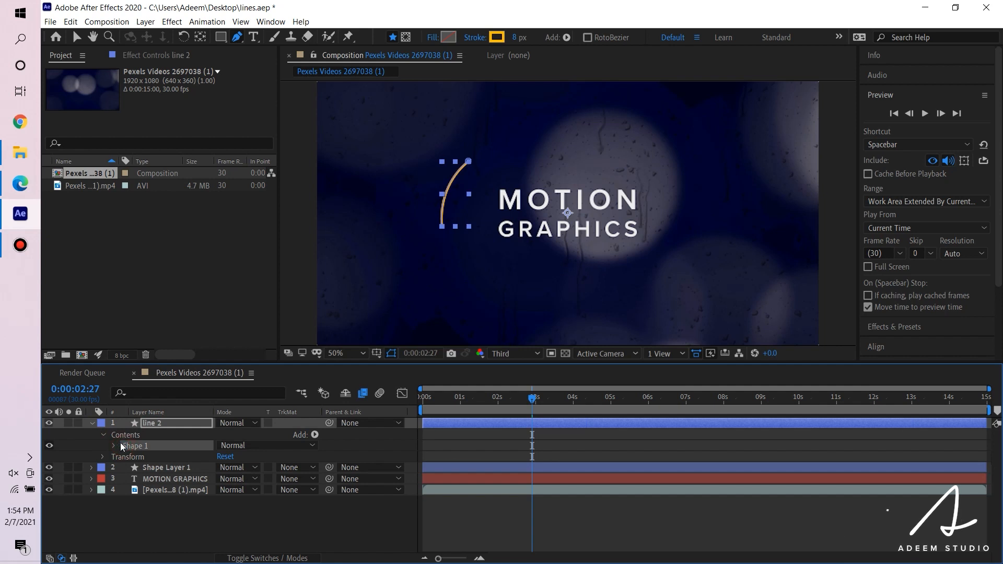
pyautogui.click(71, 23)
pyautogui.click(79, 139)
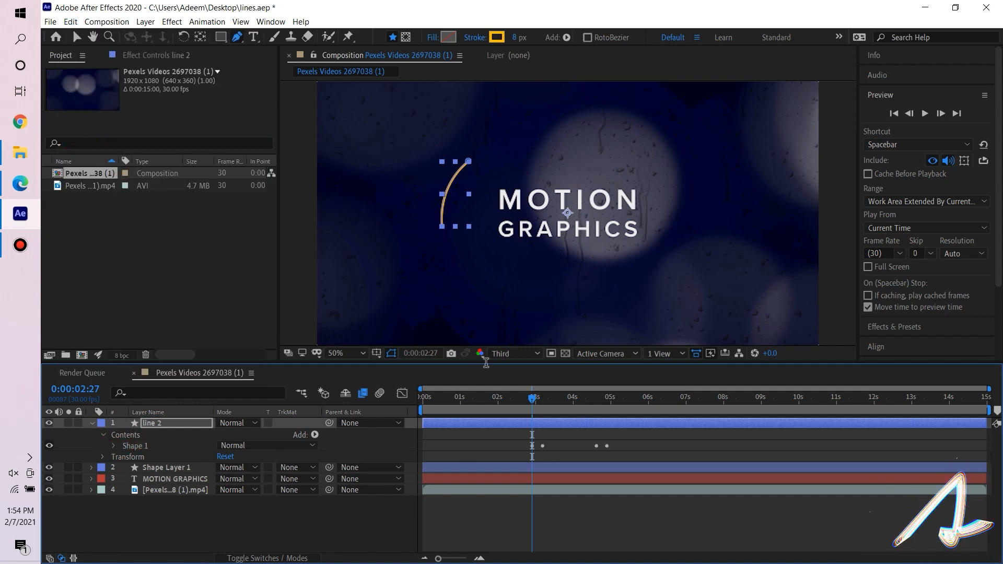
# Shift all Start and End keyframes of line 2's Trim Paths 1 earlier to begin at about 0.6 seconds, and preview from the start.
pyautogui.moveTo(531, 399)
pyautogui.mouseDown()
pyautogui.moveTo(609, 413)
pyautogui.moveTo(572, 406)
pyautogui.mouseUp()
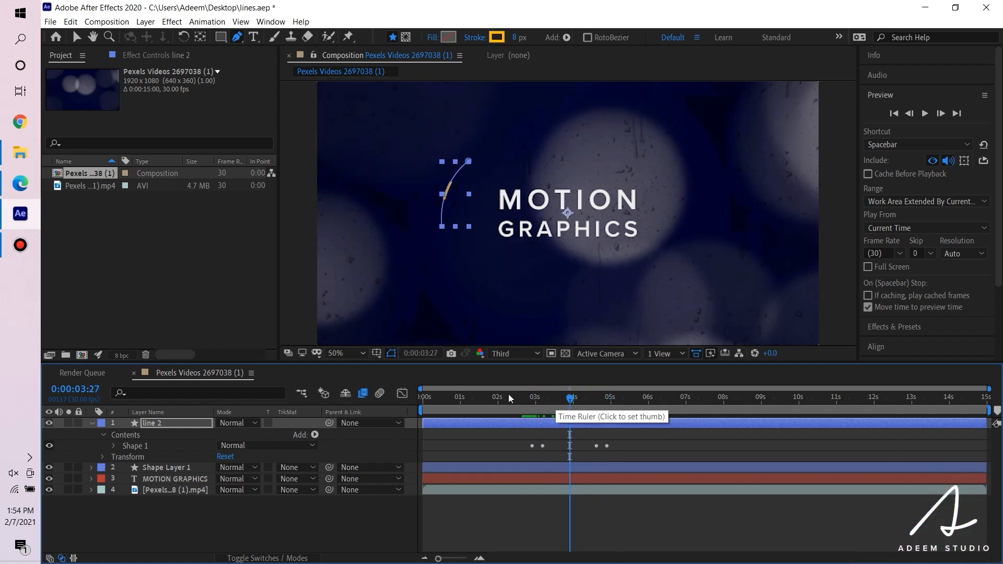
pyautogui.click(103, 458)
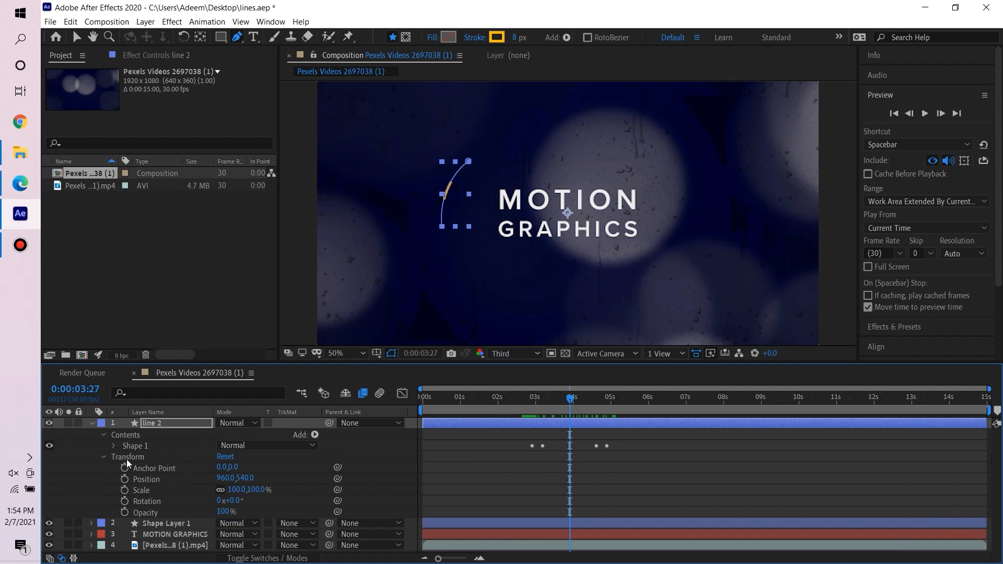
pyautogui.click(112, 447)
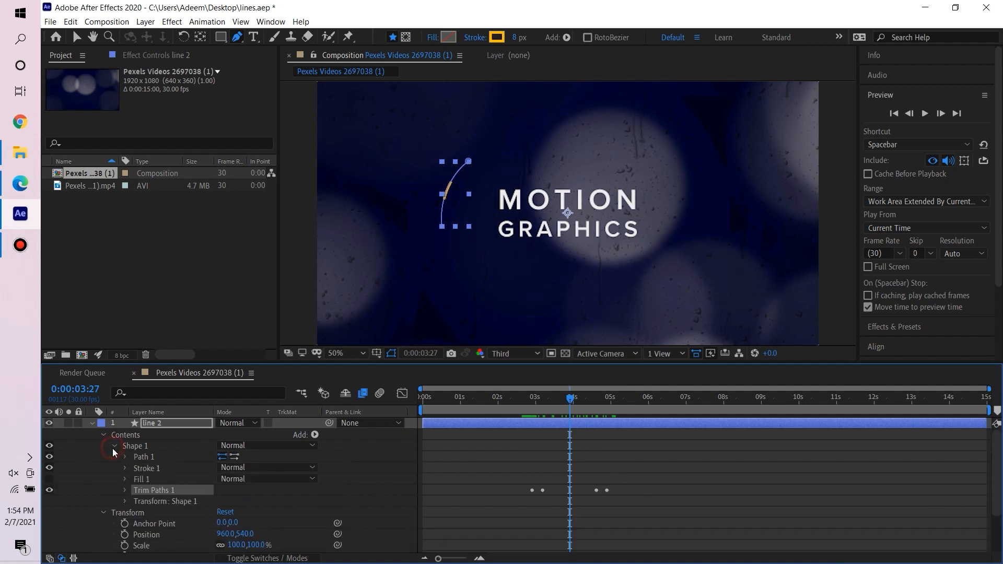
pyautogui.click(125, 490)
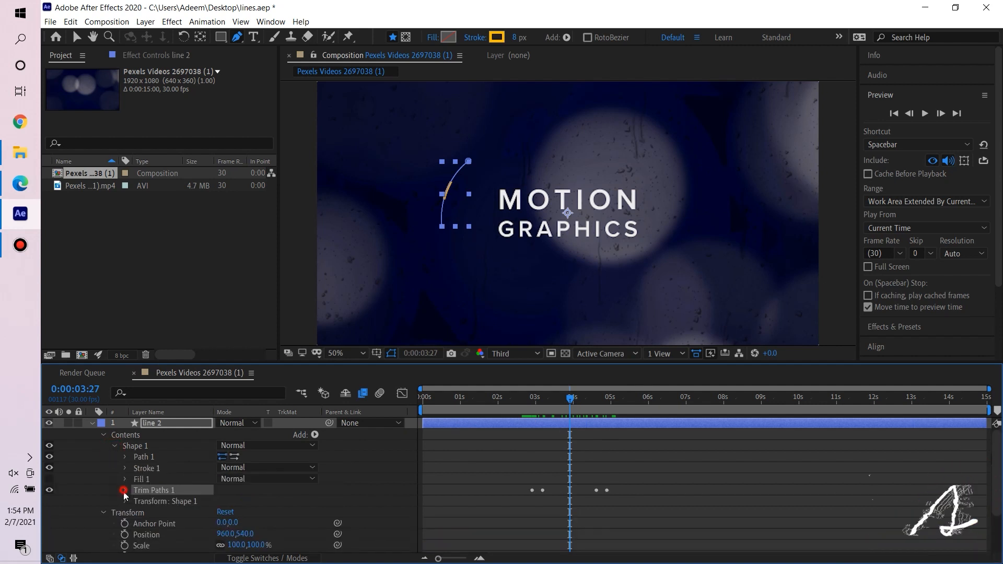
pyautogui.moveTo(646, 534); pyautogui.dragTo(519, 466)
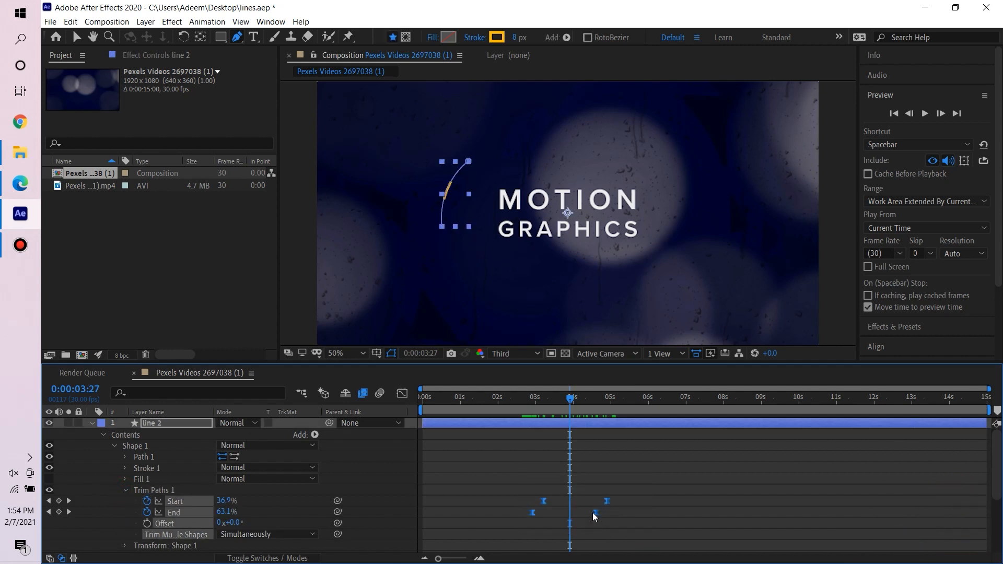
pyautogui.moveTo(593, 512); pyautogui.dragTo(510, 511)
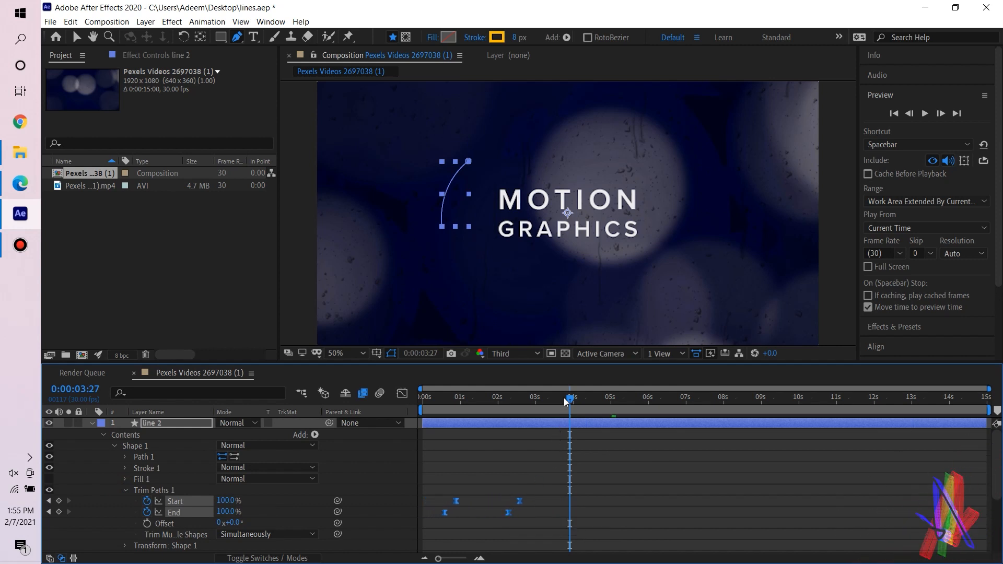
pyautogui.press('Home')
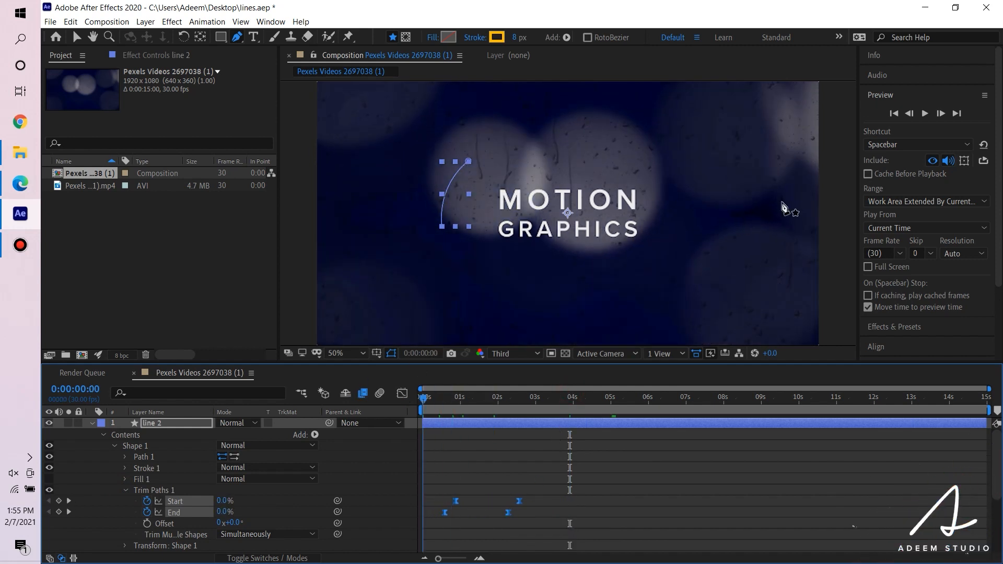
pyautogui.click(926, 114)
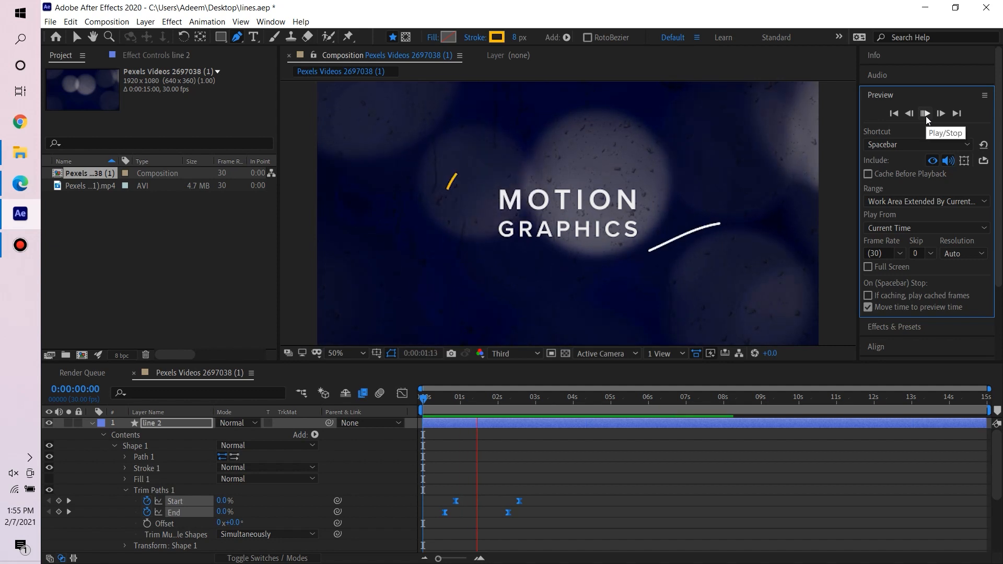
pyautogui.click(926, 116)
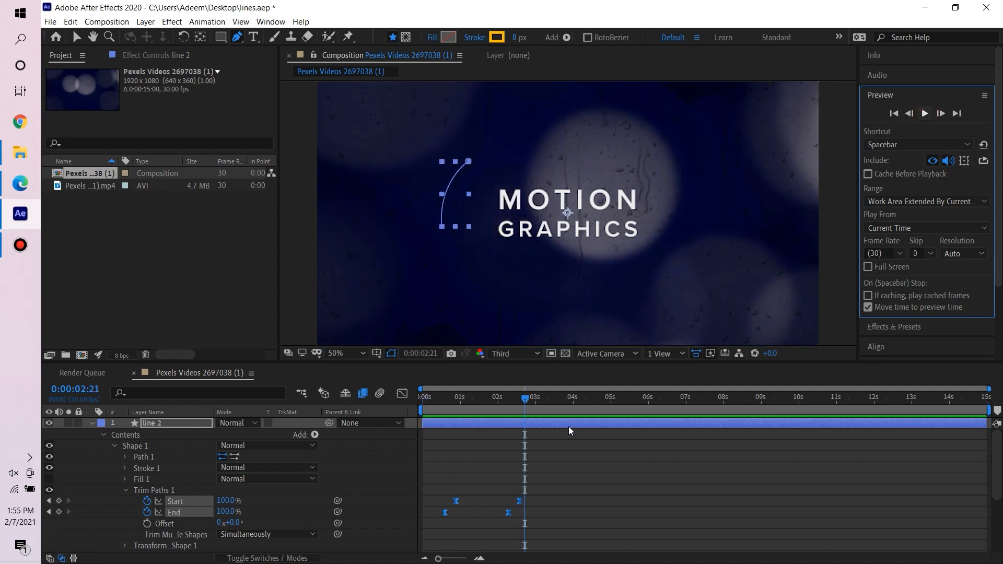
# Move line 2's final End and Start keyframes earlier to about 1.6 and 1.9 seconds, and preview from the start.
pyautogui.moveTo(494, 486); pyautogui.dragTo(480, 512)
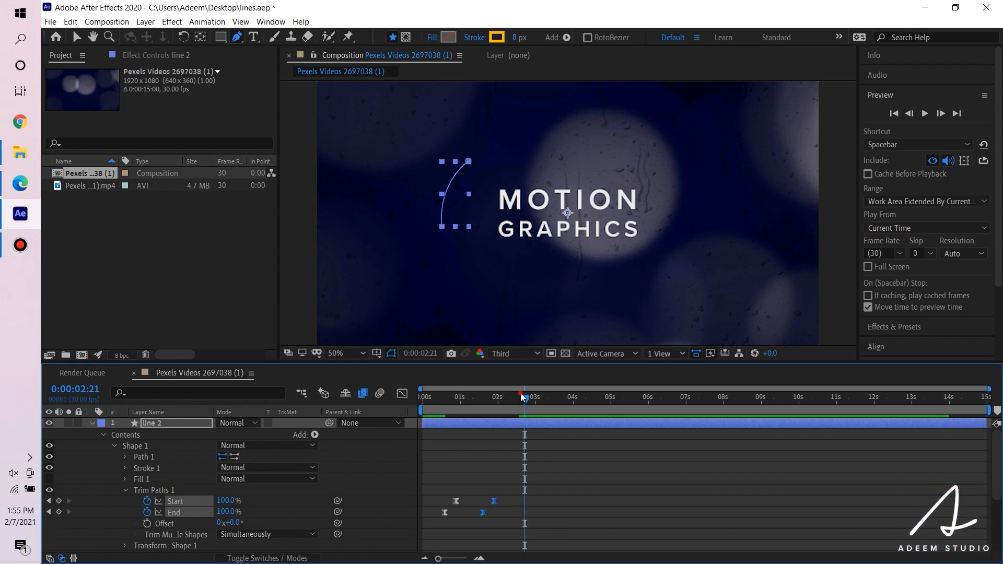
pyautogui.press('Home')
pyautogui.click(924, 113)
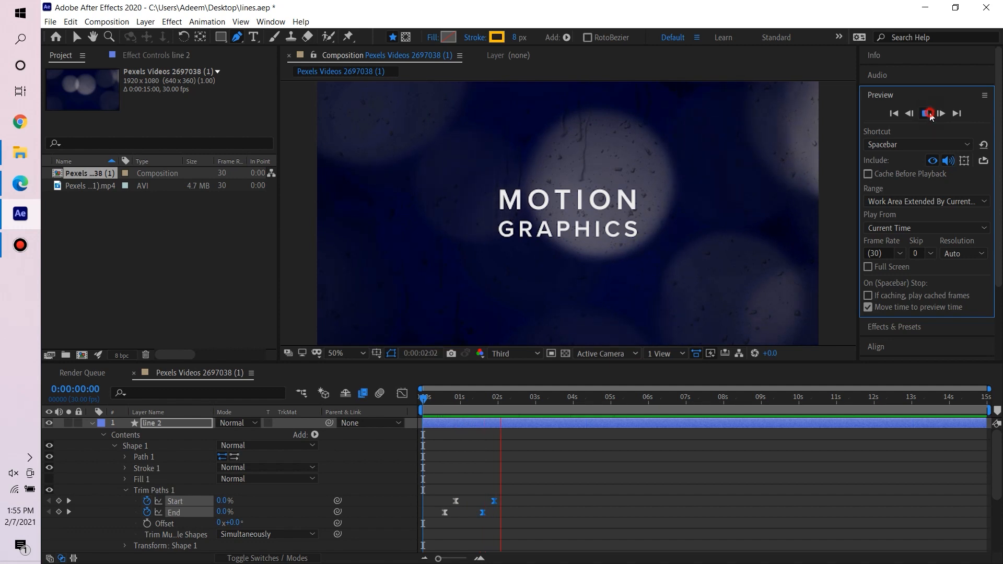
pyautogui.click(925, 114)
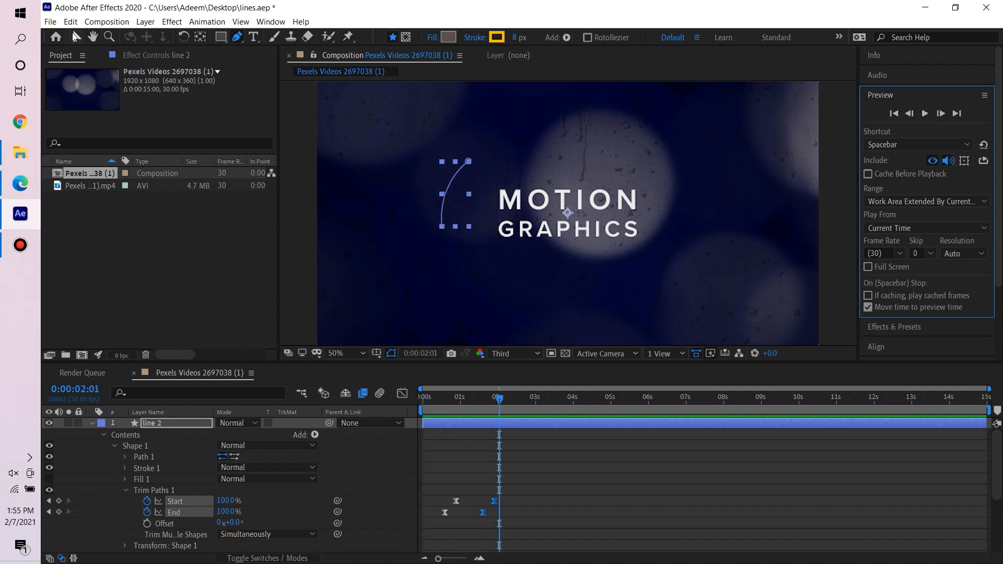
# Collapse line 2's Shape 1 and Transform groups, and draw a second short curve above and to the right of the title with the Pen tool.
pyautogui.click(76, 36)
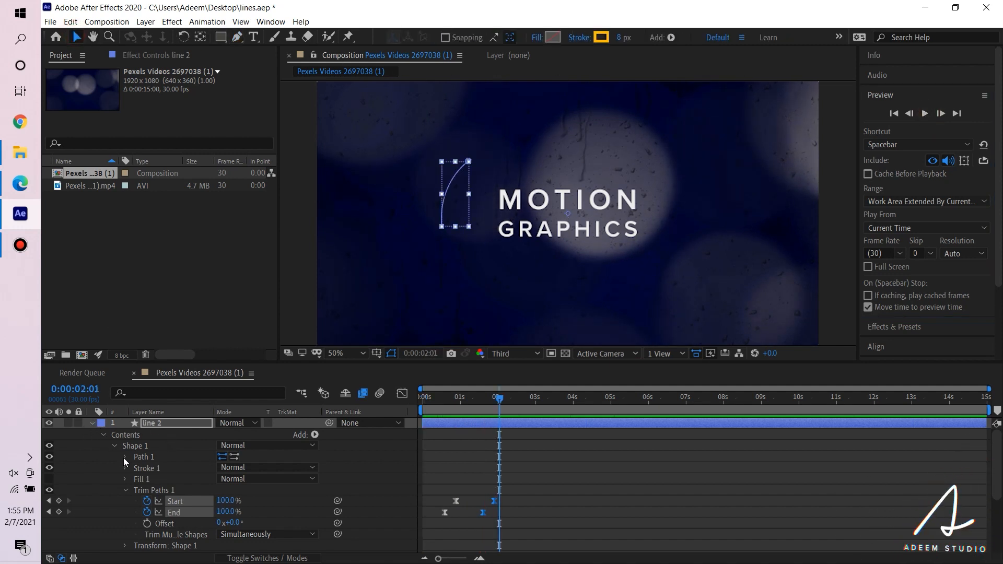
pyautogui.click(115, 446)
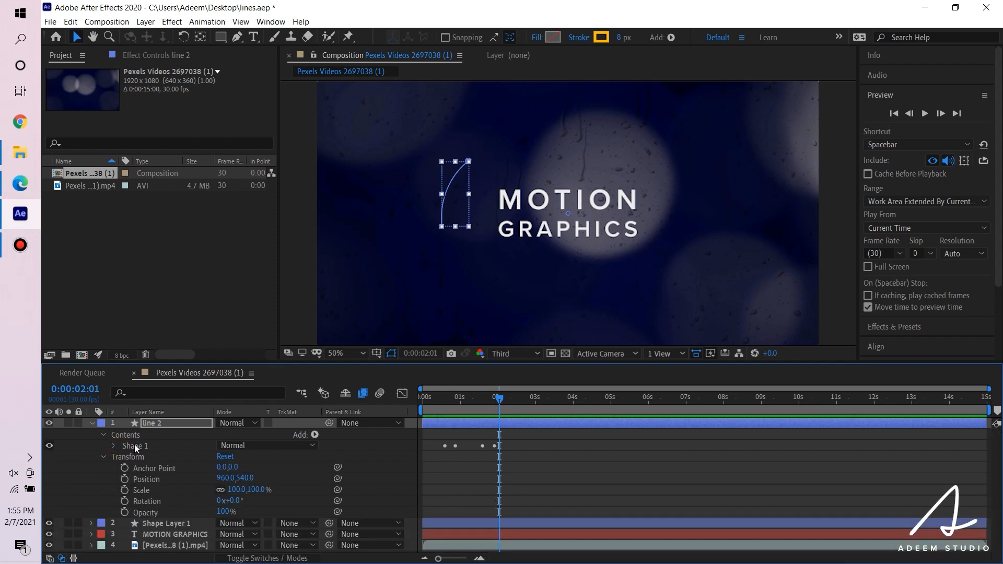
pyautogui.click(103, 457)
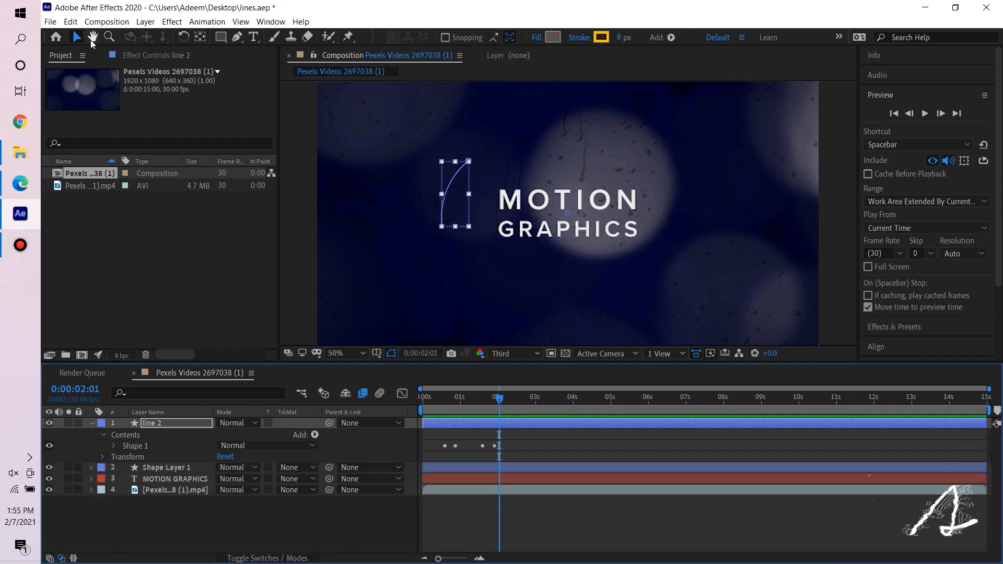
pyautogui.click(238, 37)
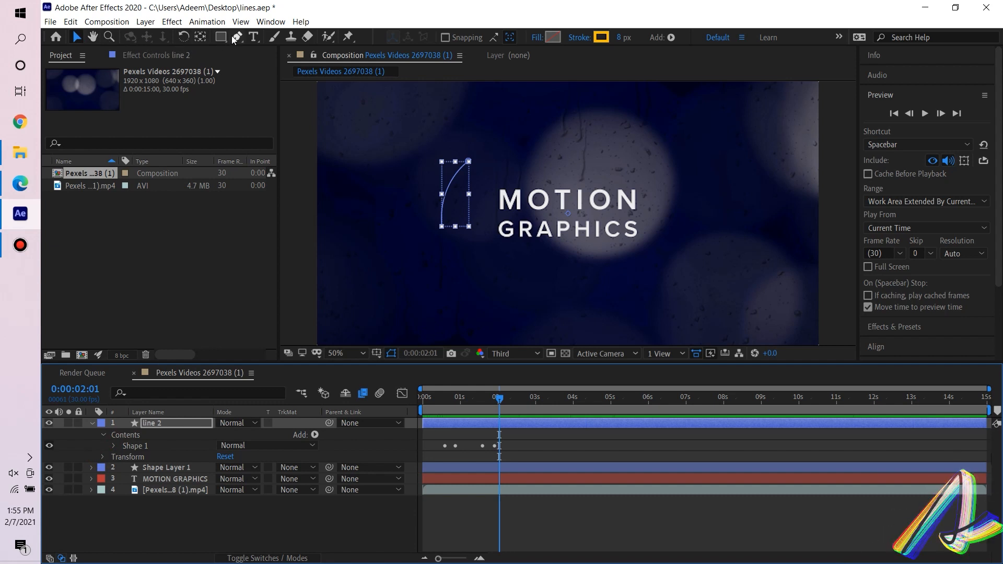
pyautogui.click(641, 135)
pyautogui.moveTo(686, 171); pyautogui.dragTo(693, 189)
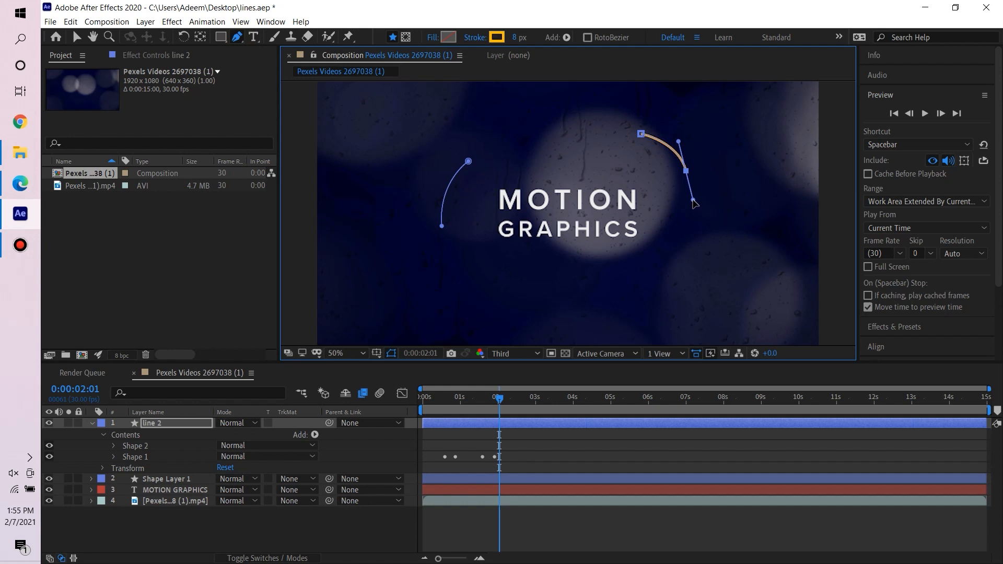
# Copy Shape 1's Trim Paths 1 into Shape 2 of the line 2 layer at 0:00:02:01, and preview from the start.
pyautogui.click(113, 458)
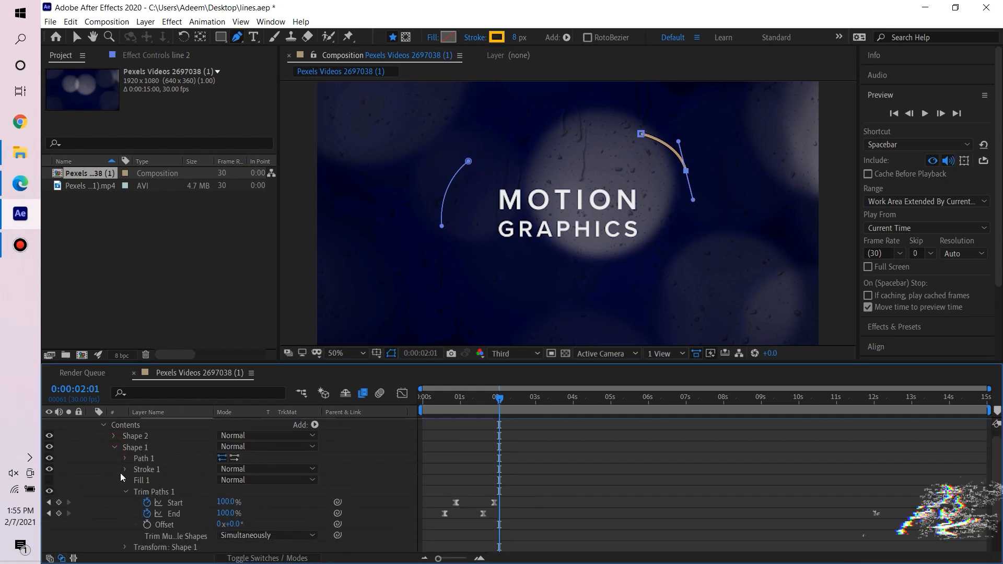
pyautogui.click(147, 493)
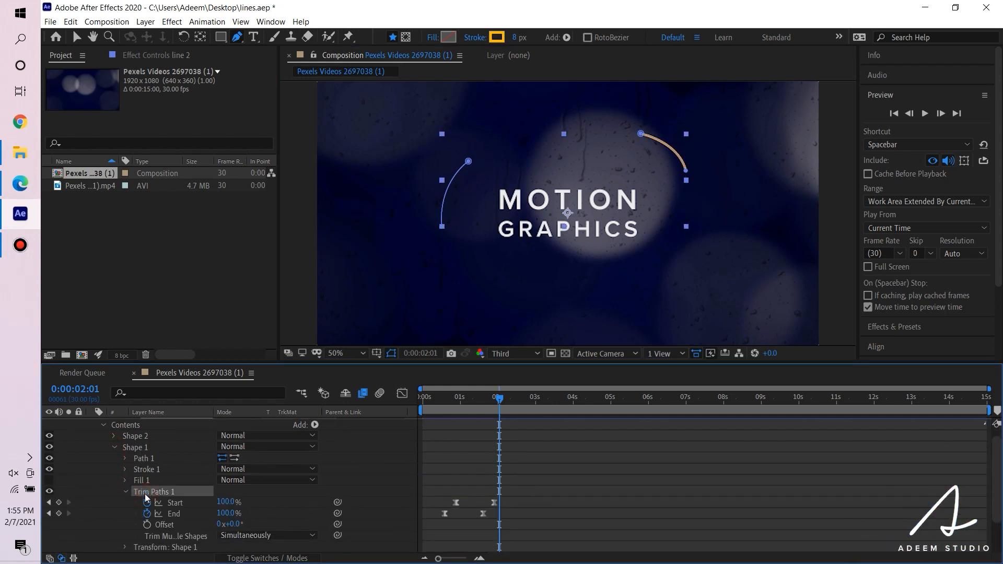
pyautogui.click(114, 448)
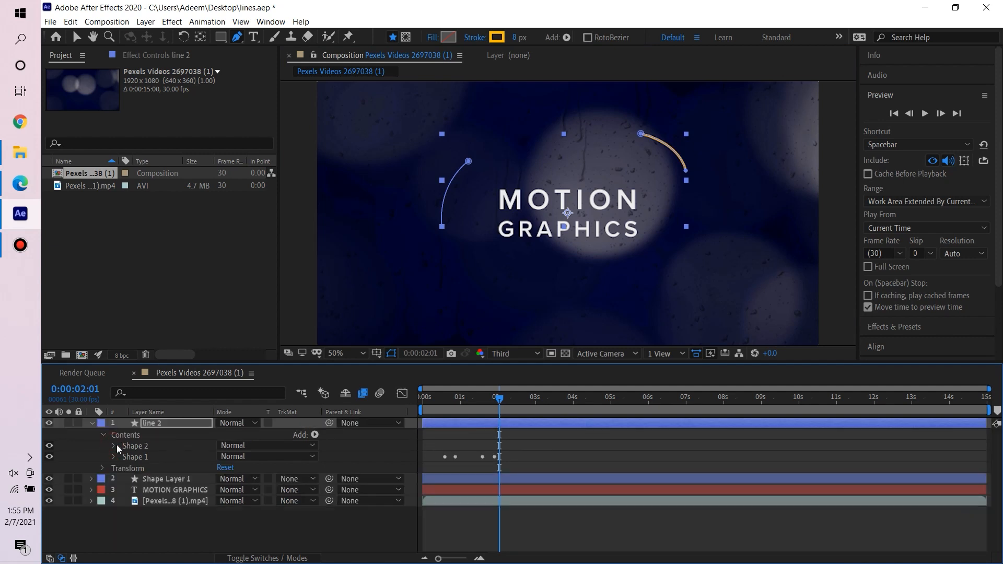
pyautogui.click(126, 447)
pyautogui.hotkey('ctrl', 'v')
pyautogui.moveTo(497, 412); pyautogui.dragTo(410, 412)
pyautogui.press('space')
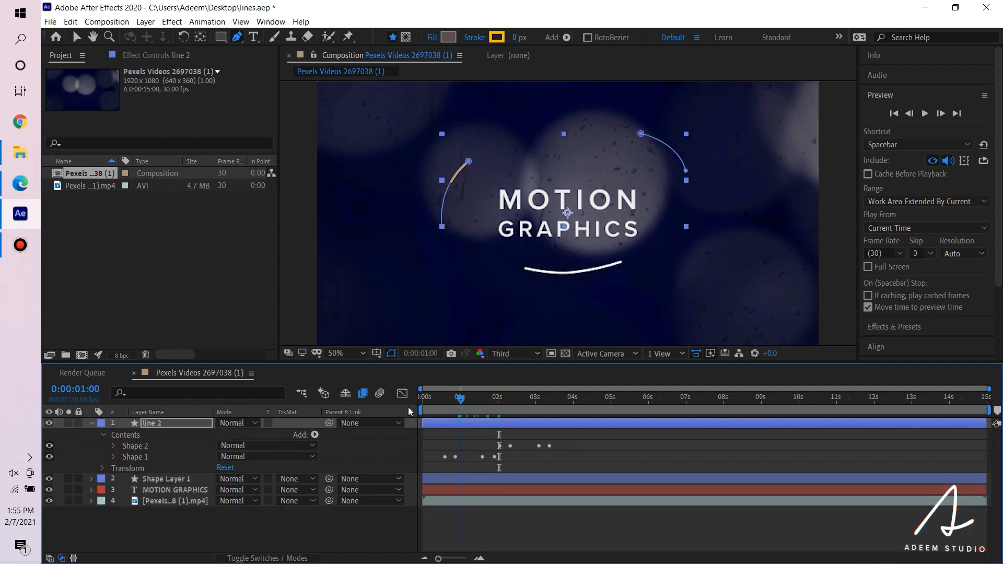
# Shift all Start and End keyframes of Shape 2's Trim Paths 1 earlier to begin at about 0.6 seconds, and preview from the start.
pyautogui.click(113, 447)
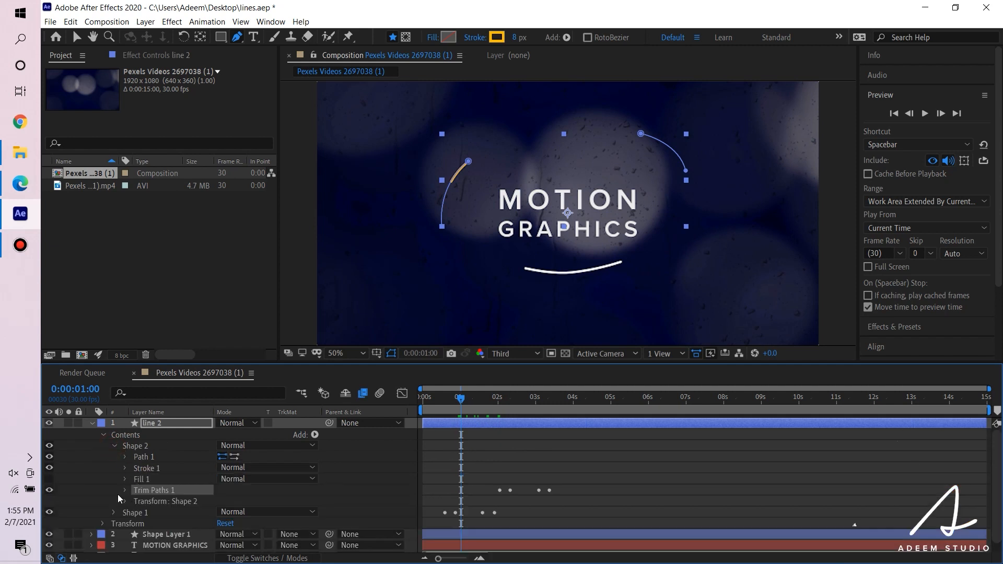
pyautogui.click(125, 491)
pyautogui.moveTo(488, 478); pyautogui.dragTo(495, 503)
pyautogui.moveTo(464, 392); pyautogui.dragTo(391, 397)
pyautogui.click(925, 116)
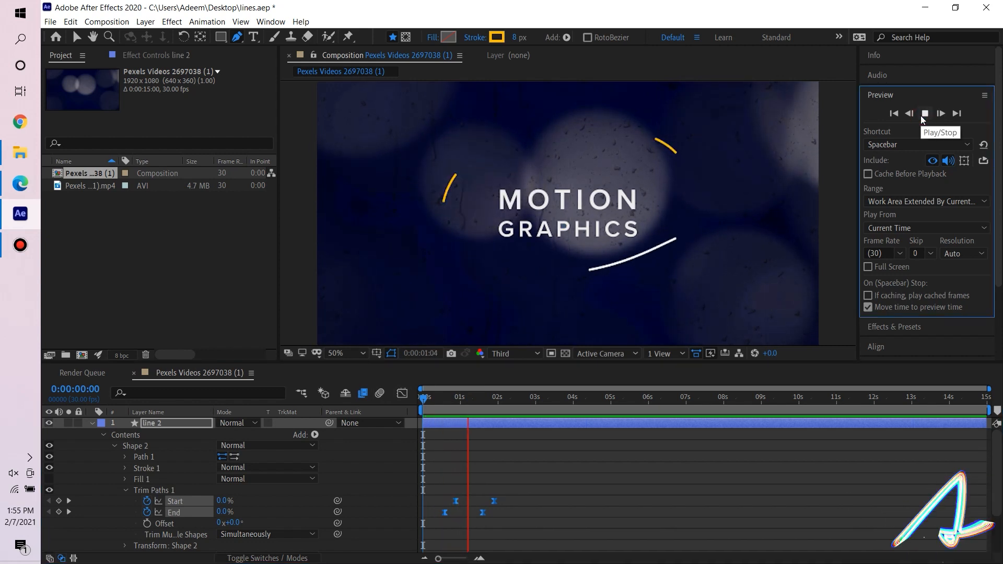
pyautogui.click(924, 113)
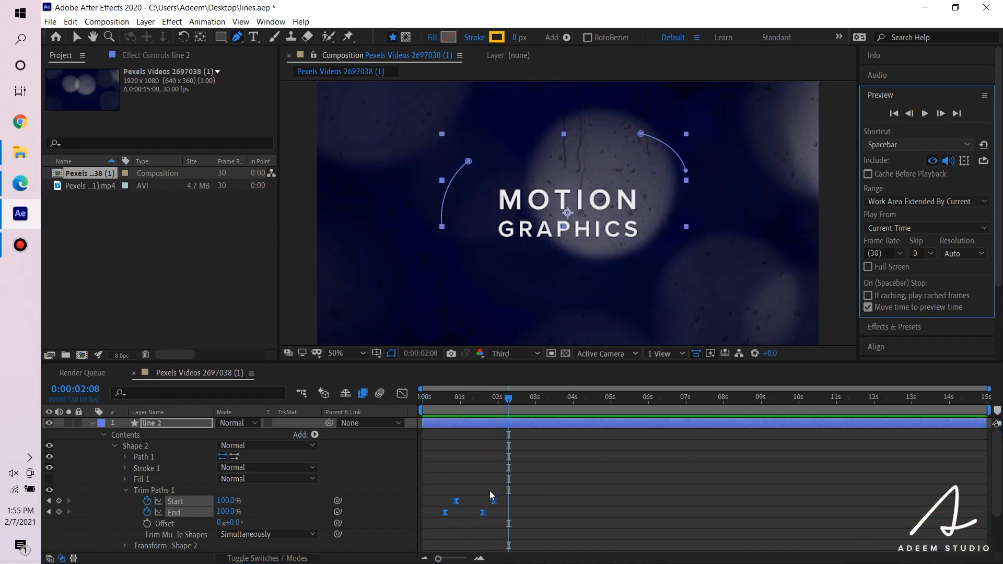
# Move Shape 2's final End and Start keyframes earlier to about 1.4 and 1.7 seconds, and preview from the start.
pyautogui.moveTo(490, 491); pyautogui.dragTo(473, 513)
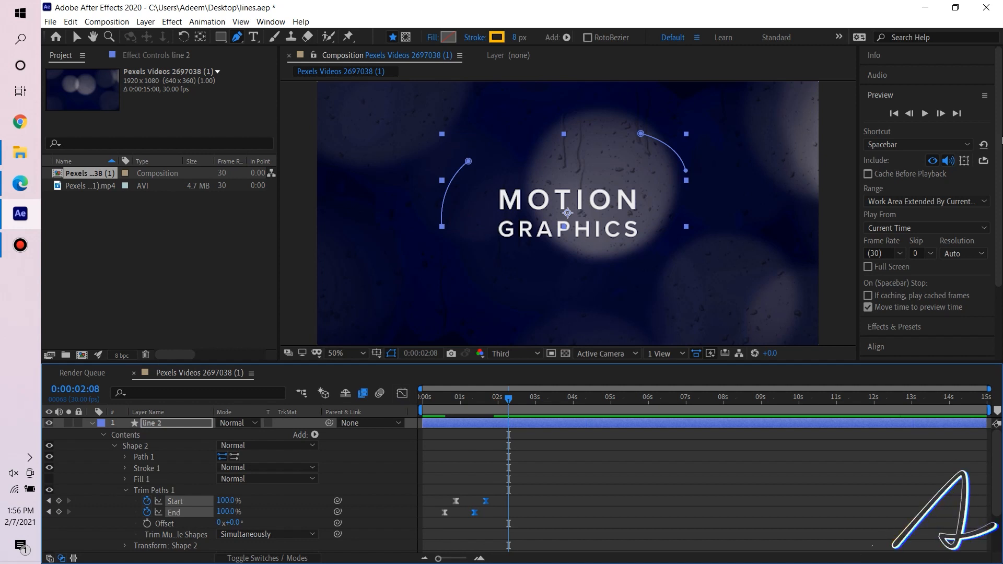
pyautogui.click(488, 398)
pyautogui.press('Home')
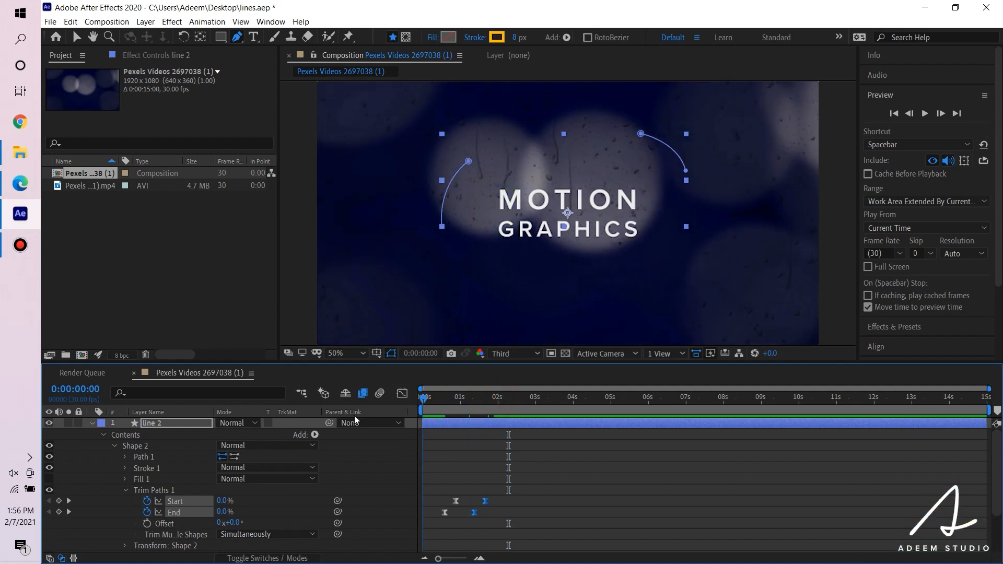
pyautogui.click(924, 114)
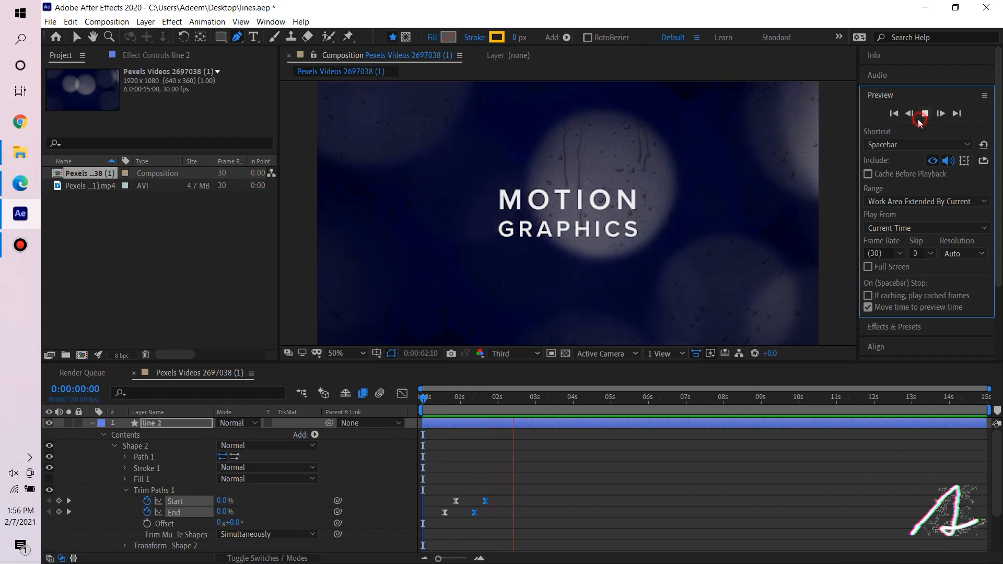
pyautogui.click(923, 114)
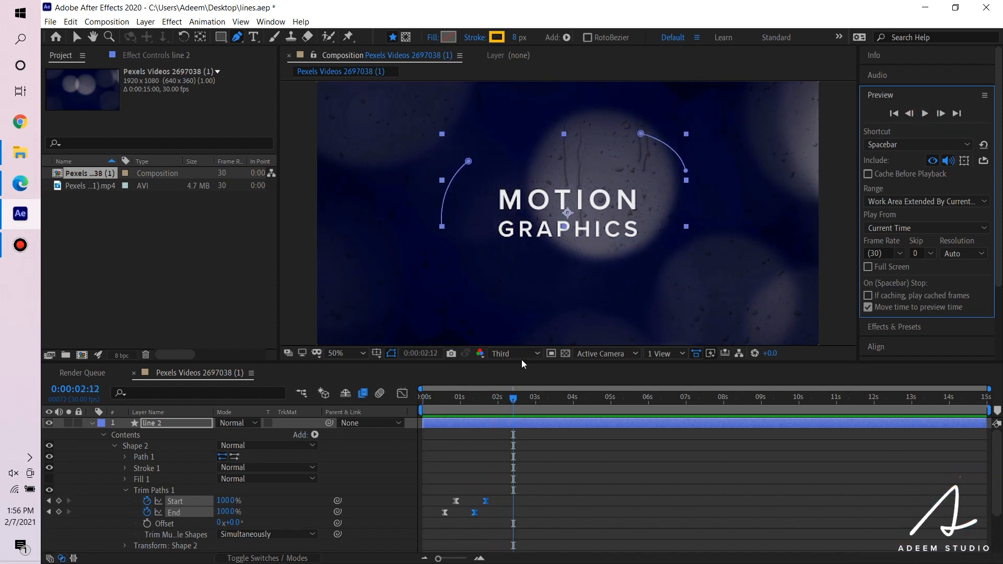
# Collapse line 2's Shape 2 group, and draw a third short curve below and to the left of the title with the Pen tool.
pyautogui.click(91, 424)
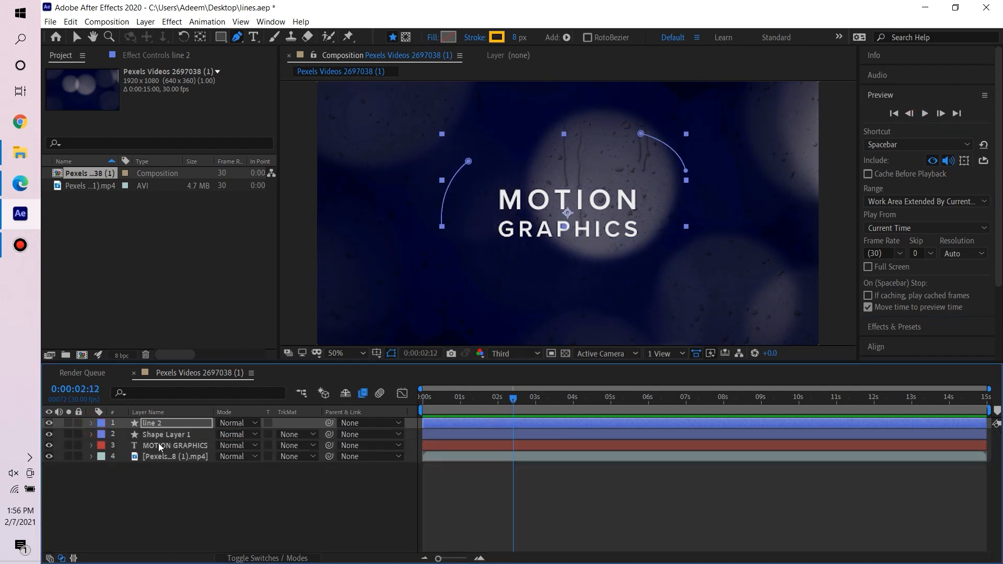
pyautogui.click(91, 424)
pyautogui.click(116, 448)
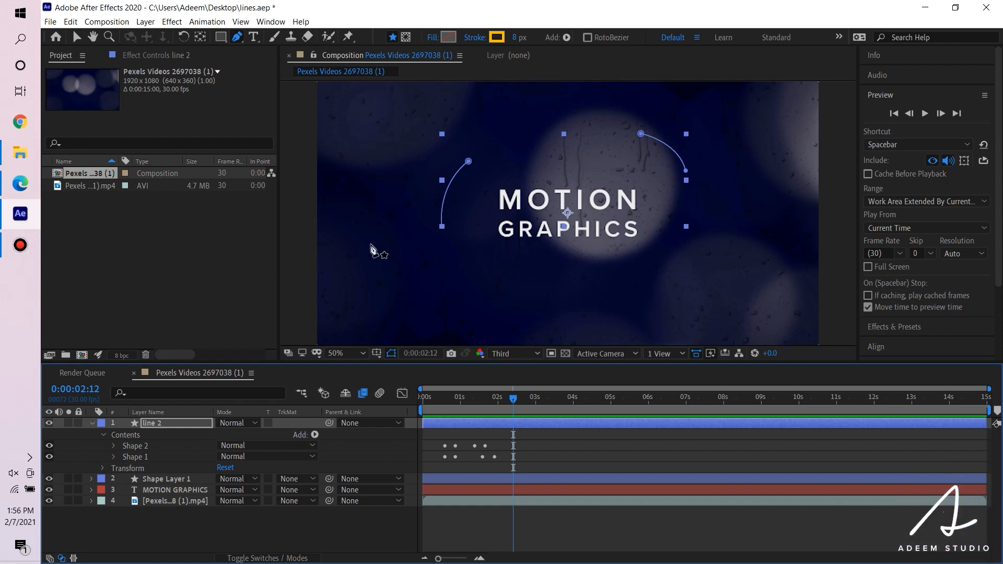
pyautogui.click(372, 246)
pyautogui.moveTo(433, 293); pyautogui.dragTo(489, 304)
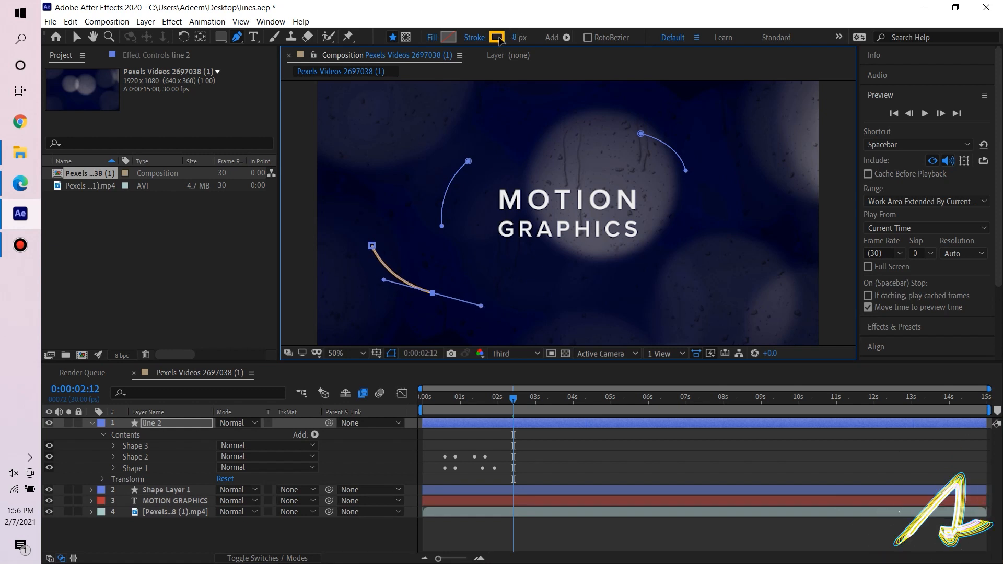
# Set the new lower-left curve's stroke color to pink FF00B4.
pyautogui.click(497, 37)
pyautogui.click(232, 178)
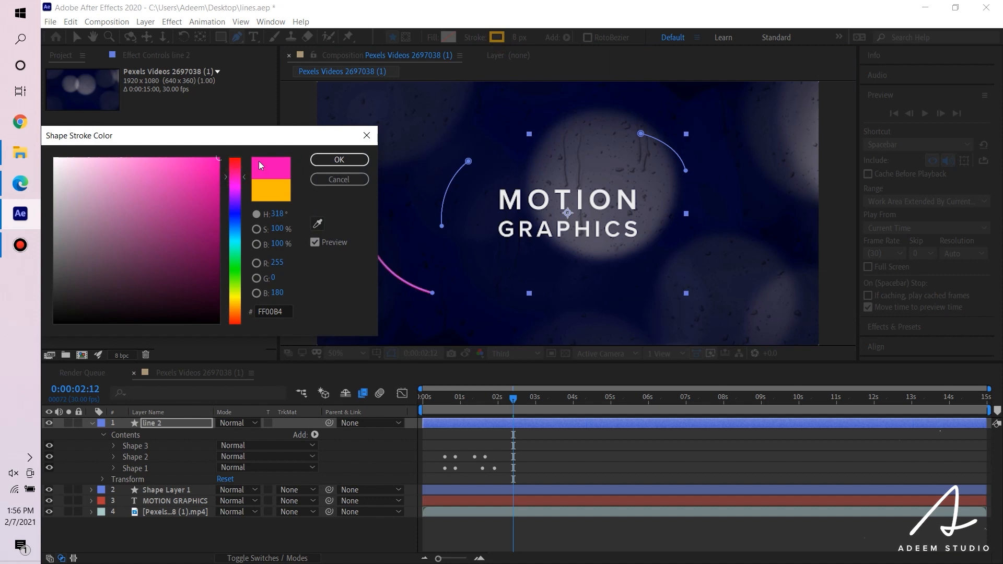
pyautogui.click(339, 160)
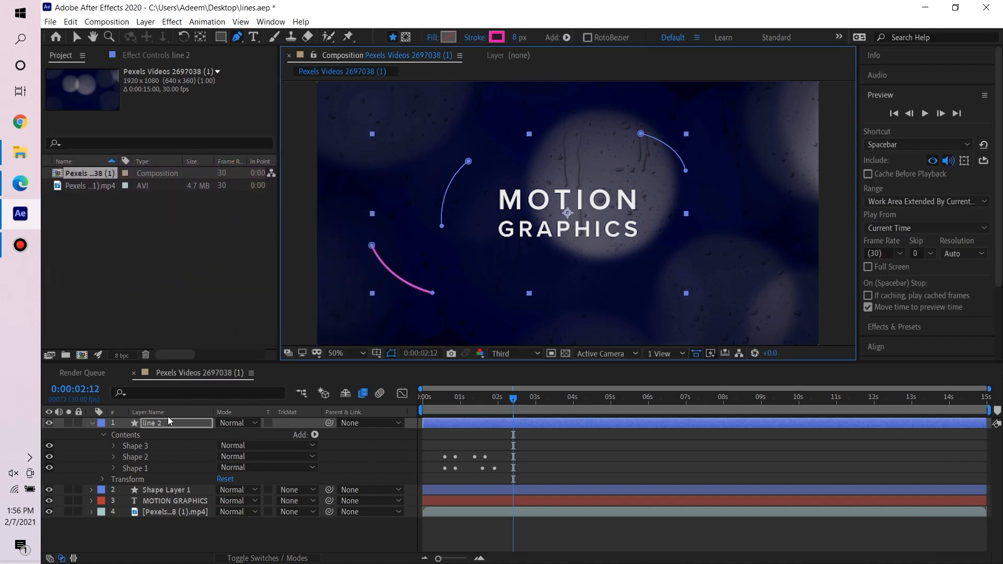
# Copy Shape 2's Trim Paths 1 into Shape 3 of the line 2 layer at 0:00:02:12.
pyautogui.click(136, 447)
pyautogui.click(113, 457)
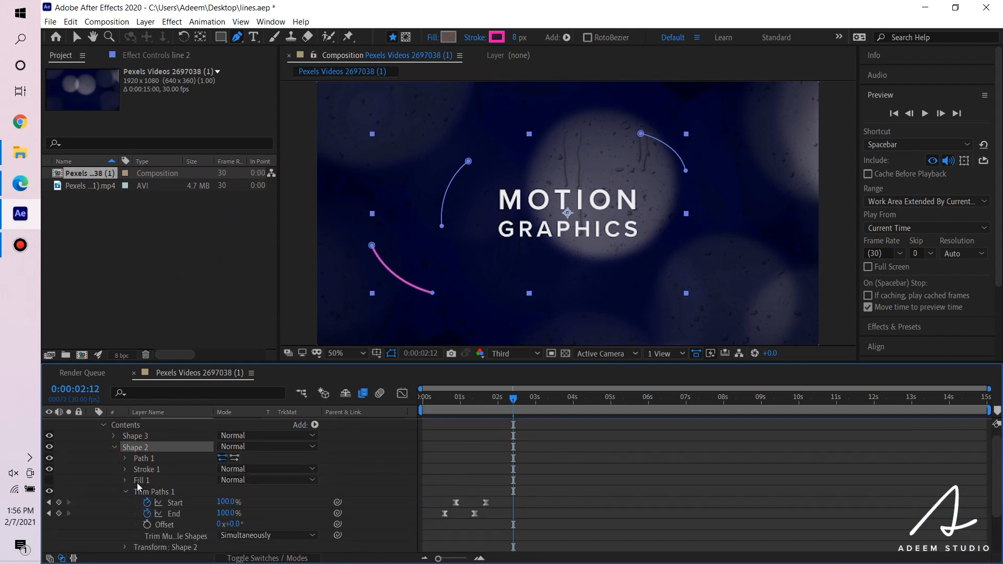
pyautogui.click(155, 493)
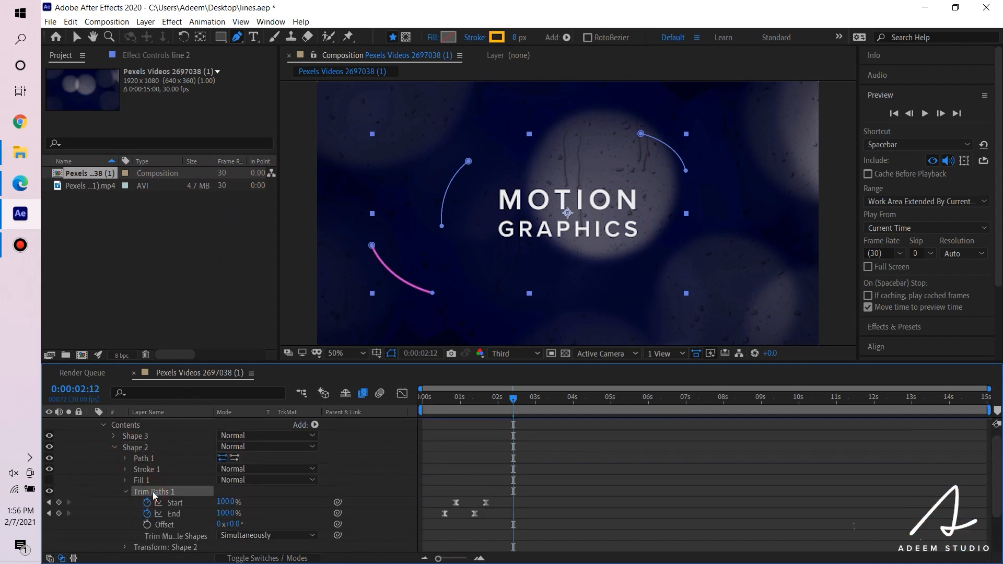
pyautogui.click(113, 446)
pyautogui.click(114, 446)
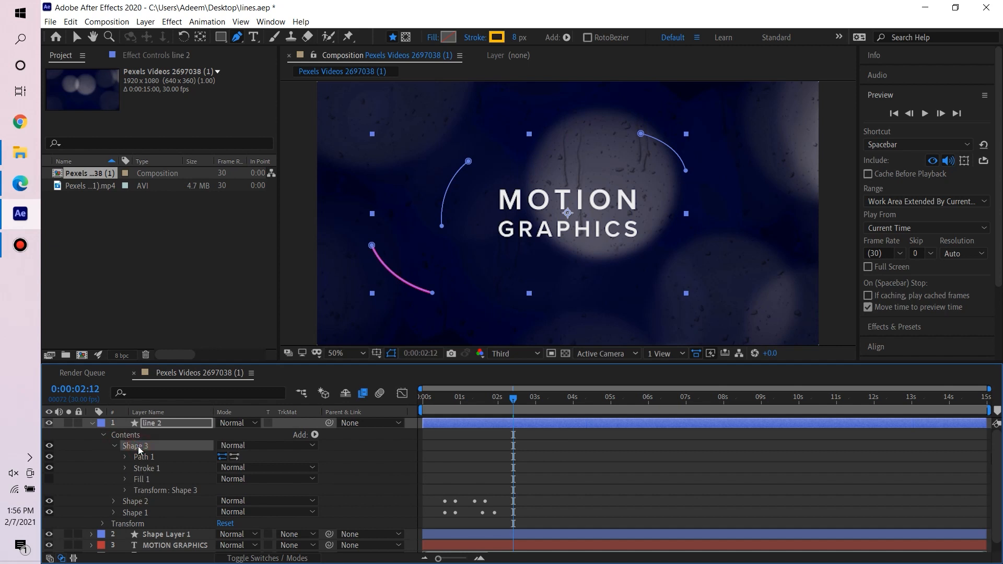
pyautogui.hotkey('ctrl', 'v')
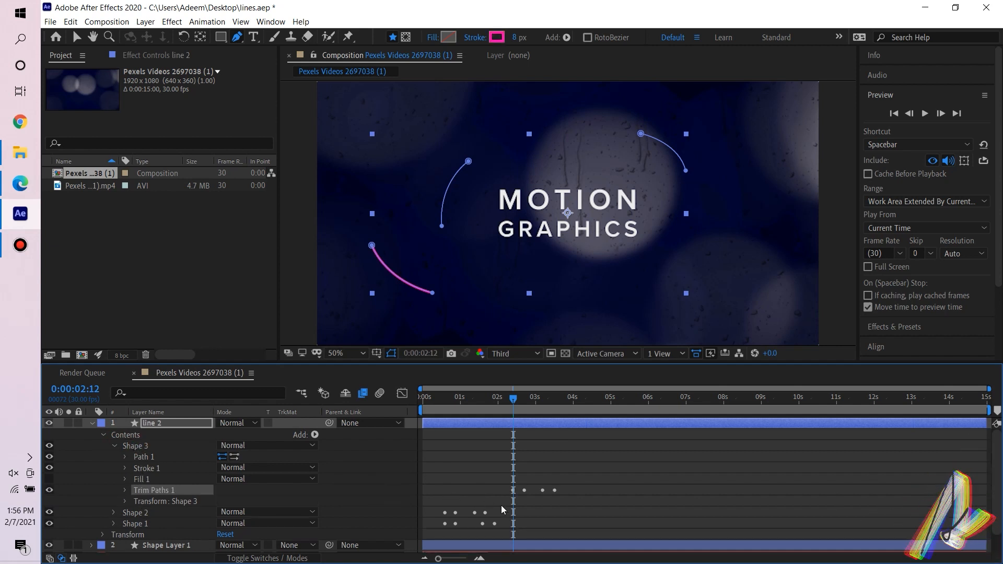
# Shift all Start and End keyframes of Shape 3's Trim Paths 1 earlier to begin at about 0.8 seconds, and preview from the start.
pyautogui.click(125, 490)
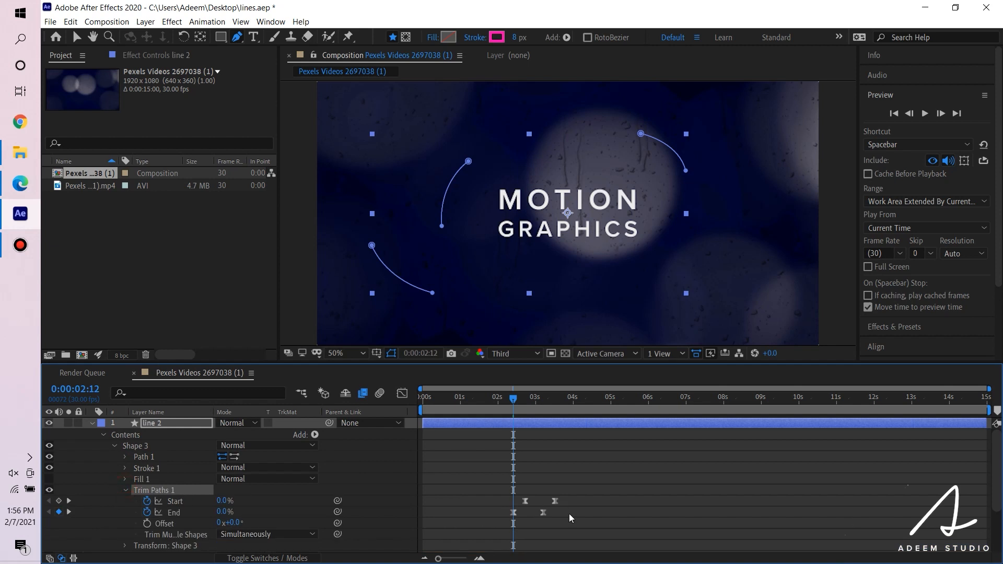
pyautogui.moveTo(500, 483); pyautogui.dragTo(558, 520)
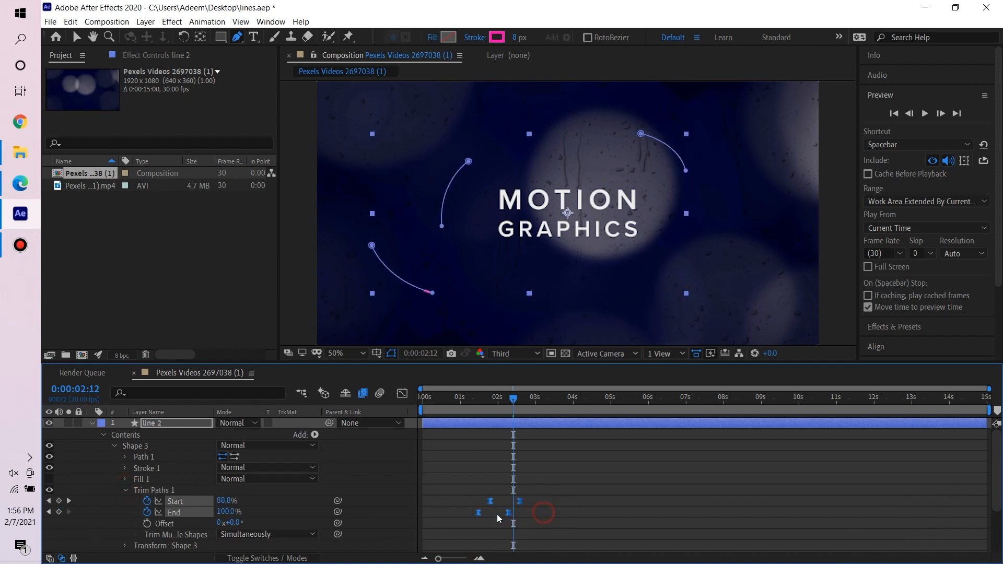
pyautogui.press('Home')
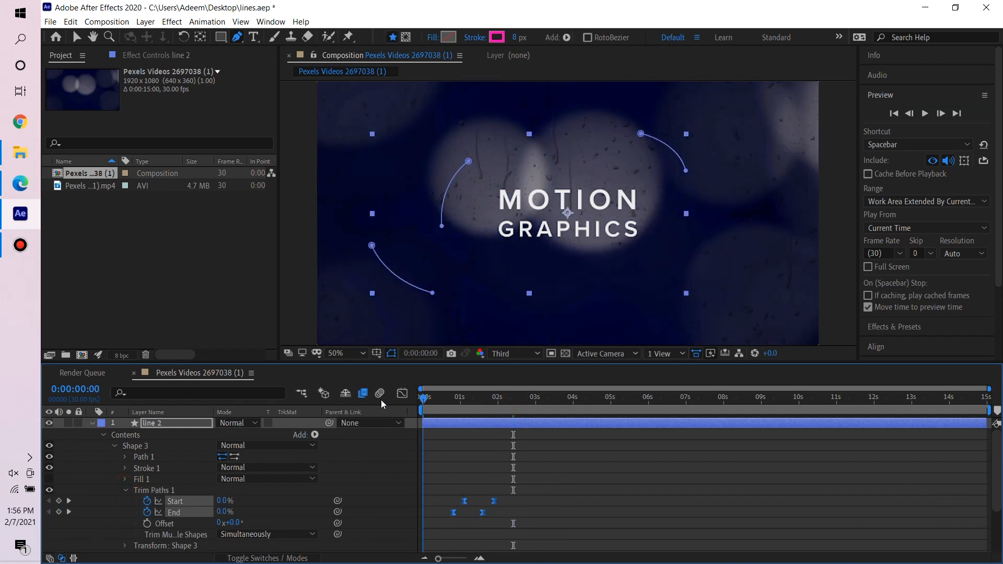
pyautogui.click(926, 114)
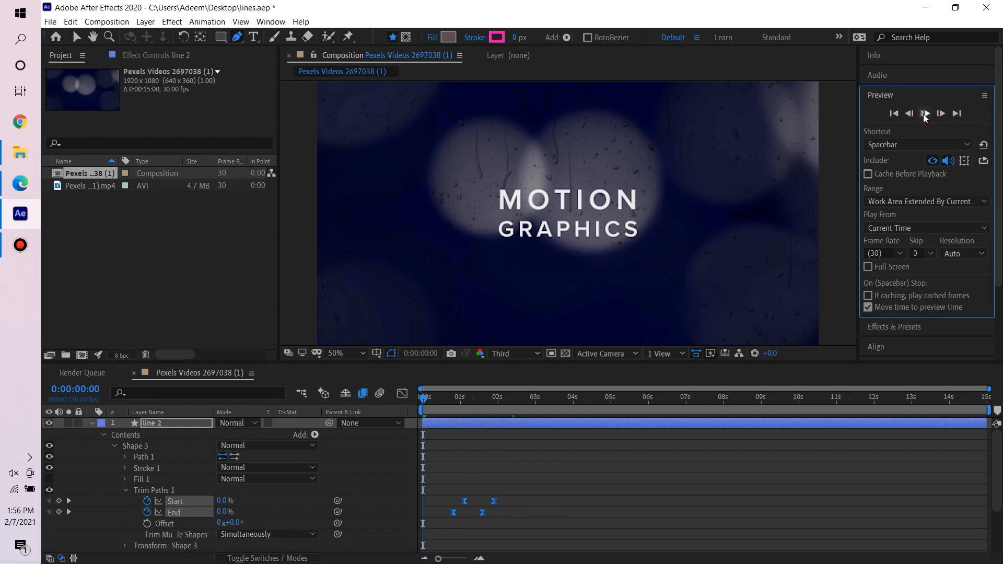